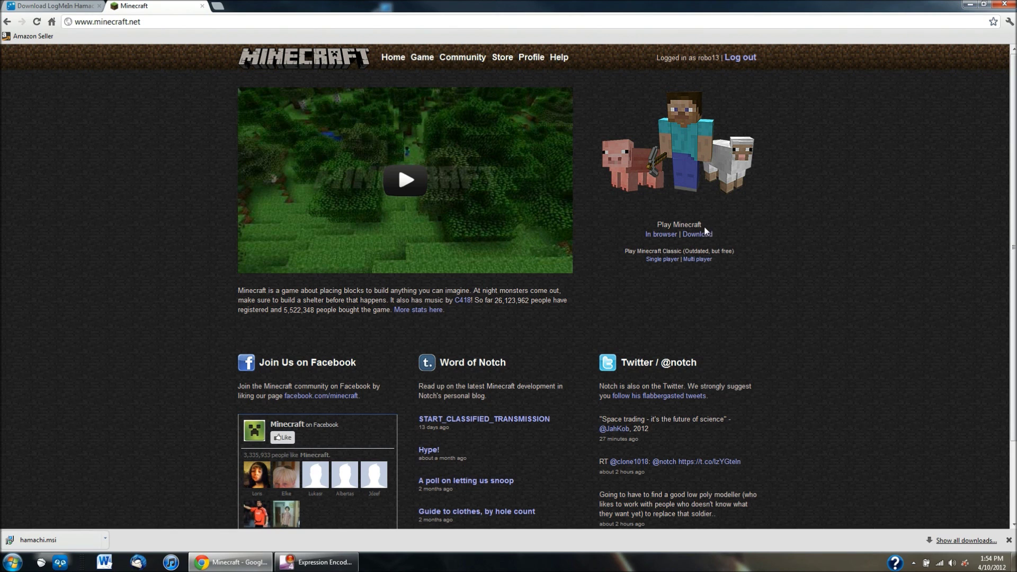
Download Minecraft_Server.exe from the Minecraft.net Multiplayer Server section, then minimize Chrome.
{"action": "left_click", "coordinate": [699, 235]}
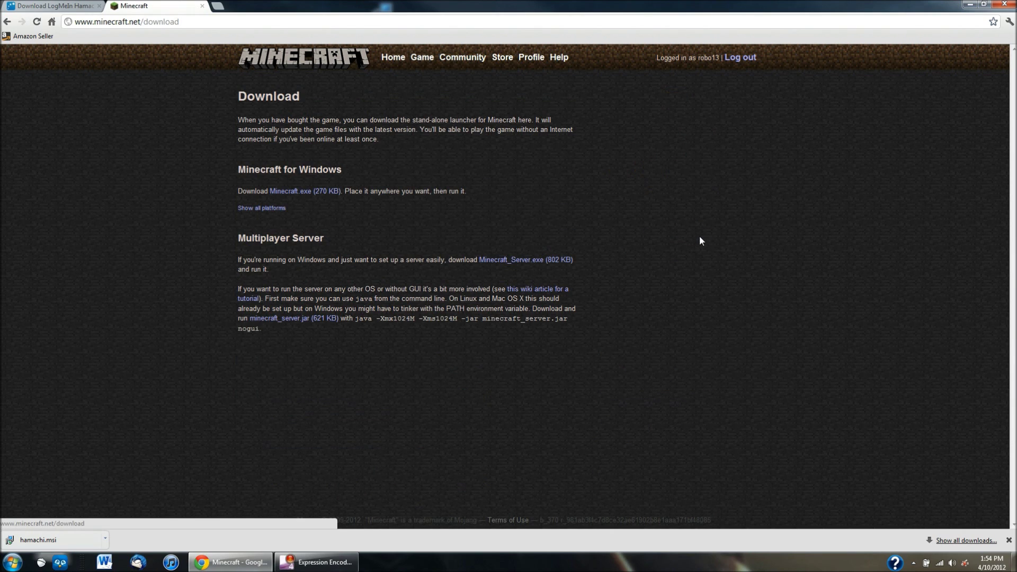
{"action": "left_click_drag", "start_coordinate": [241, 236], "coordinate": [353, 242]}
{"action": "left_click", "coordinate": [302, 242]}
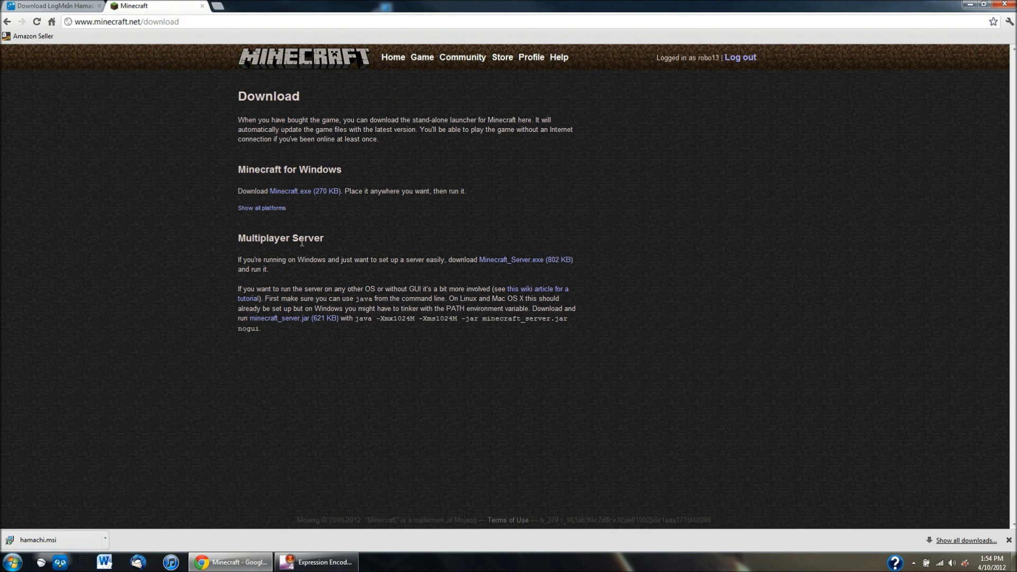
{"action": "left_click", "coordinate": [529, 261]}
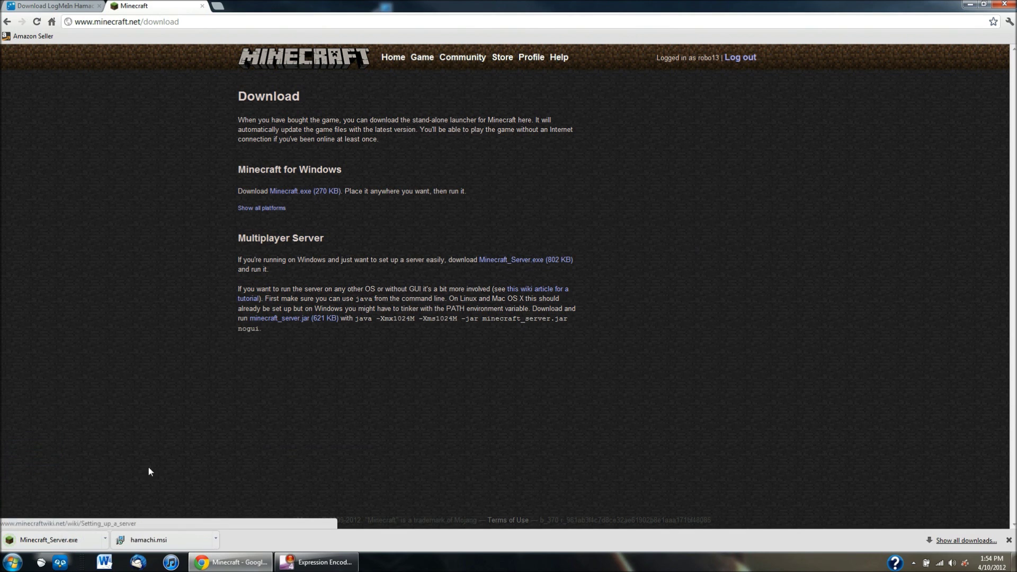
{"action": "left_click", "coordinate": [970, 4]}
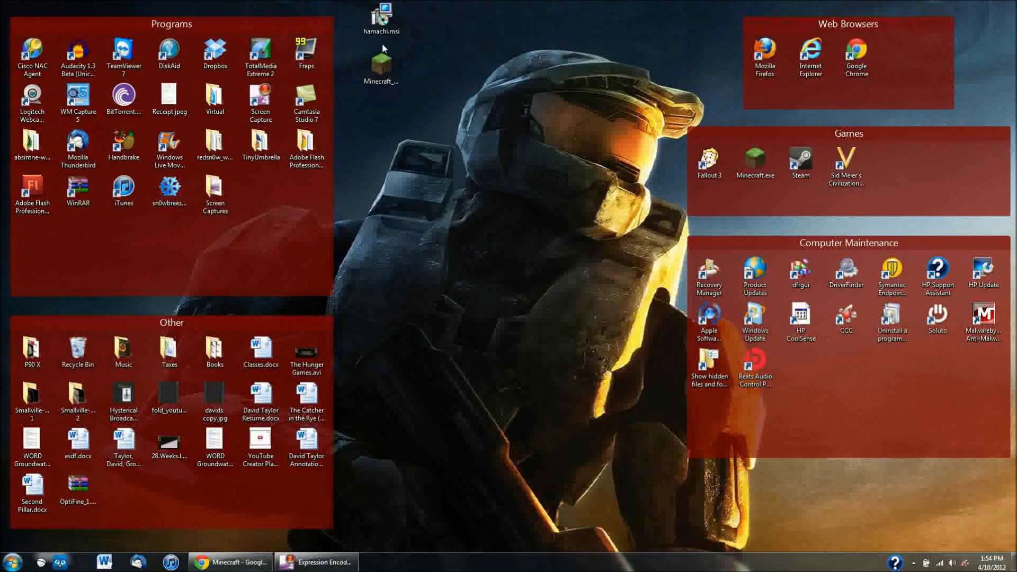
Move hamachi.msi and Minecraft_Server.exe to the desktop centre and launch hamachi.msi.
{"action": "left_click_drag", "start_coordinate": [408, 31], "coordinate": [381, 91]}
{"action": "right_click", "coordinate": [385, 80]}
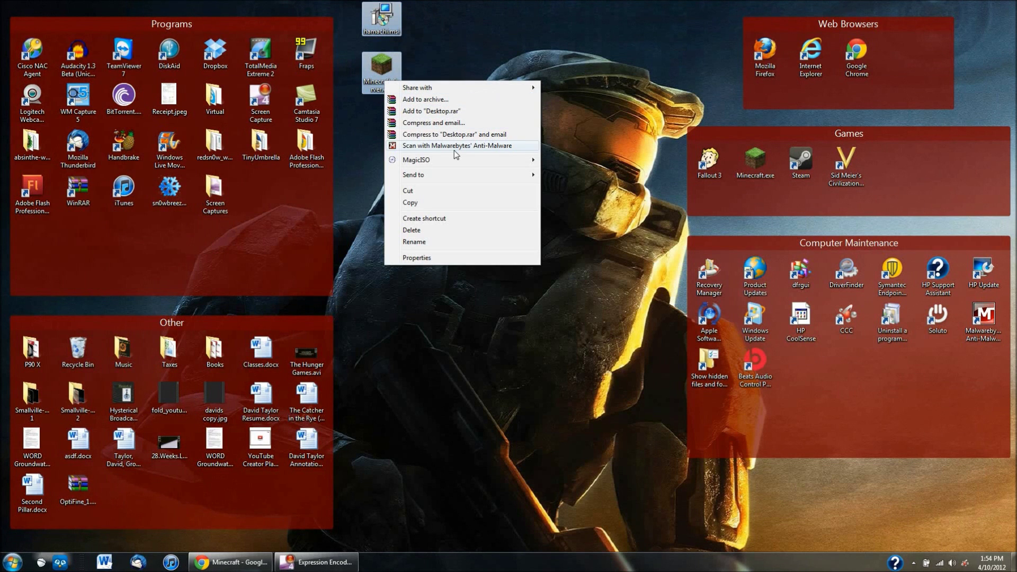
{"action": "left_click", "coordinate": [449, 11]}
{"action": "left_click_drag", "start_coordinate": [381, 69], "coordinate": [427, 229]}
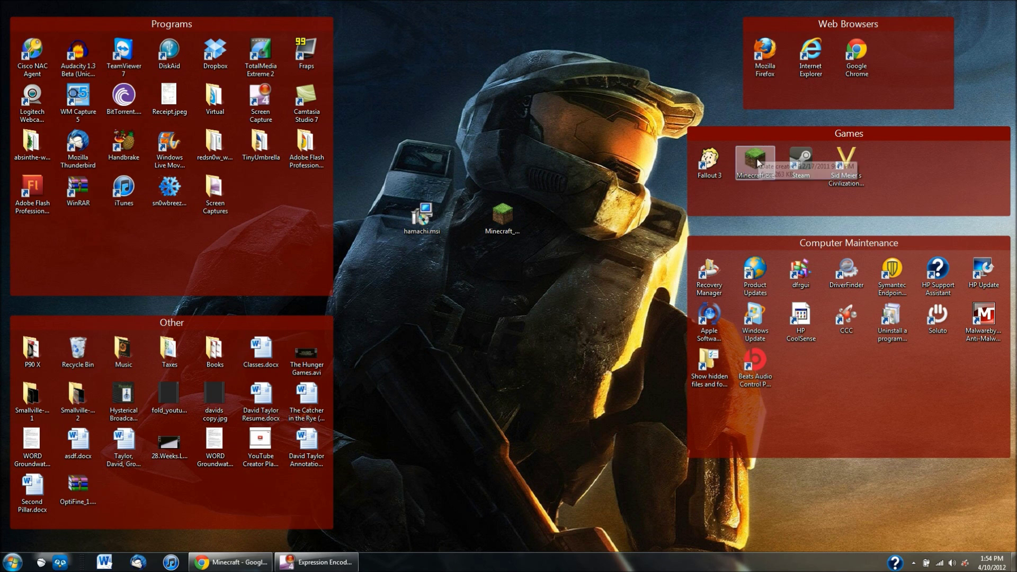
{"action": "double_click", "coordinate": [424, 221]}
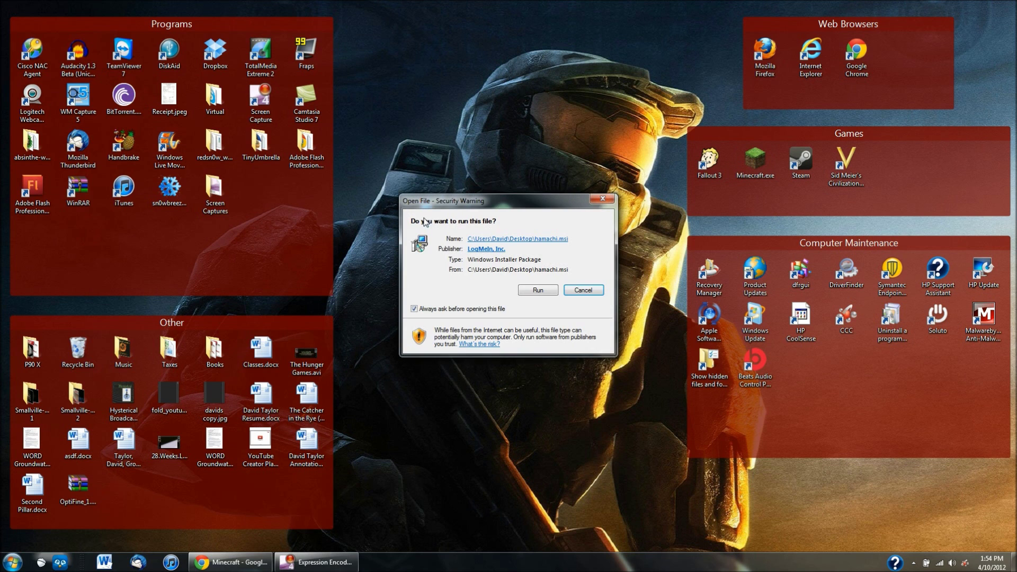
Install Hamachi in English with accepted terms and a desktop shortcut, then close the installer.
{"action": "left_click", "coordinate": [522, 289]}
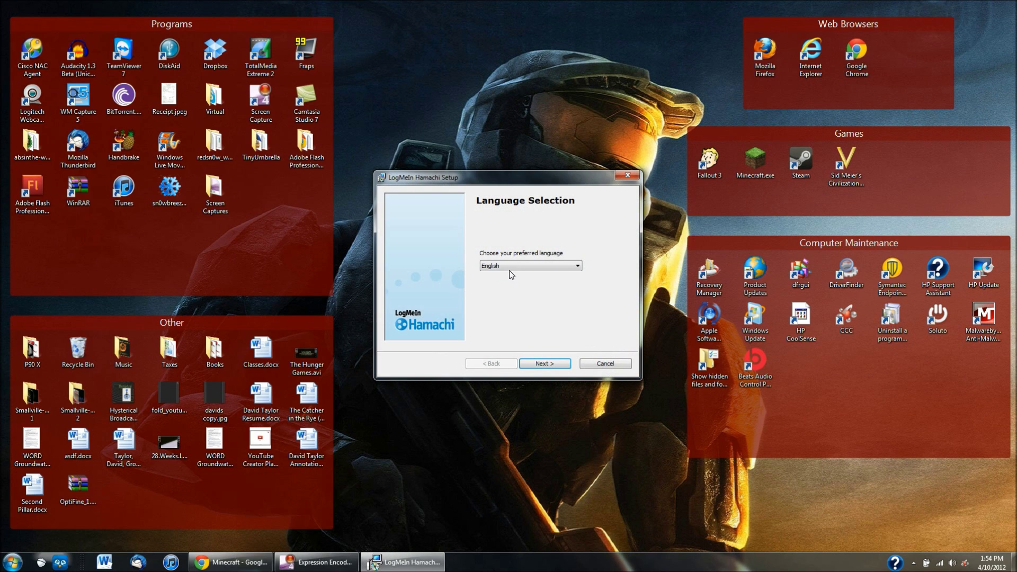
{"action": "left_click", "coordinate": [555, 365]}
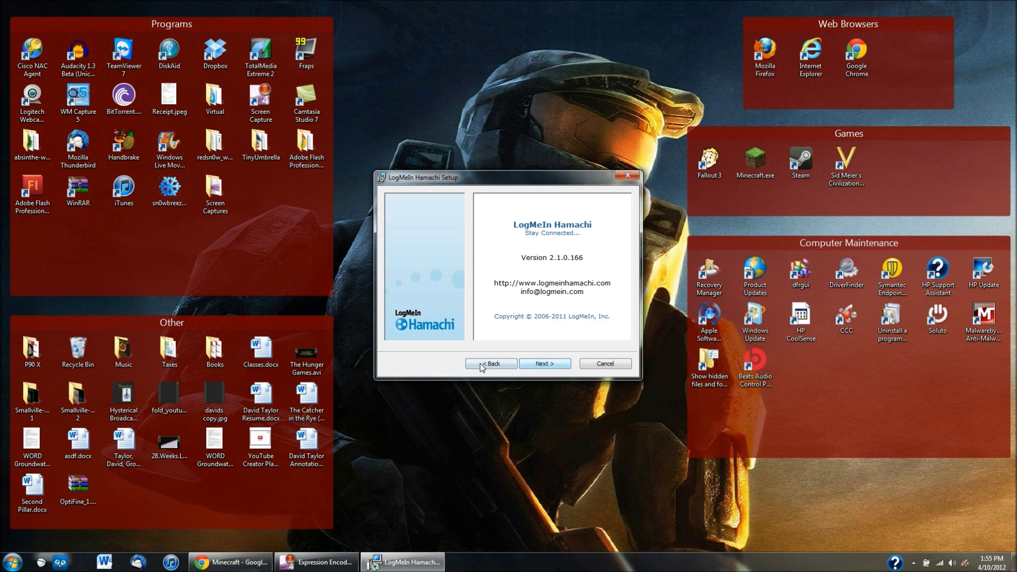
{"action": "left_click", "coordinate": [545, 366]}
{"action": "left_click", "coordinate": [548, 366]}
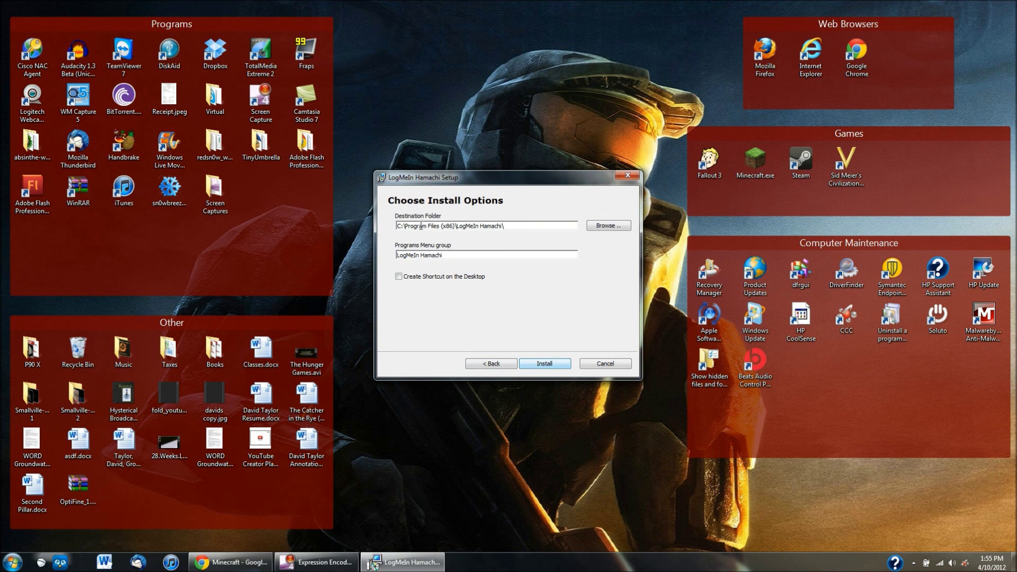
{"action": "left_click", "coordinate": [410, 278]}
{"action": "left_click", "coordinate": [539, 362]}
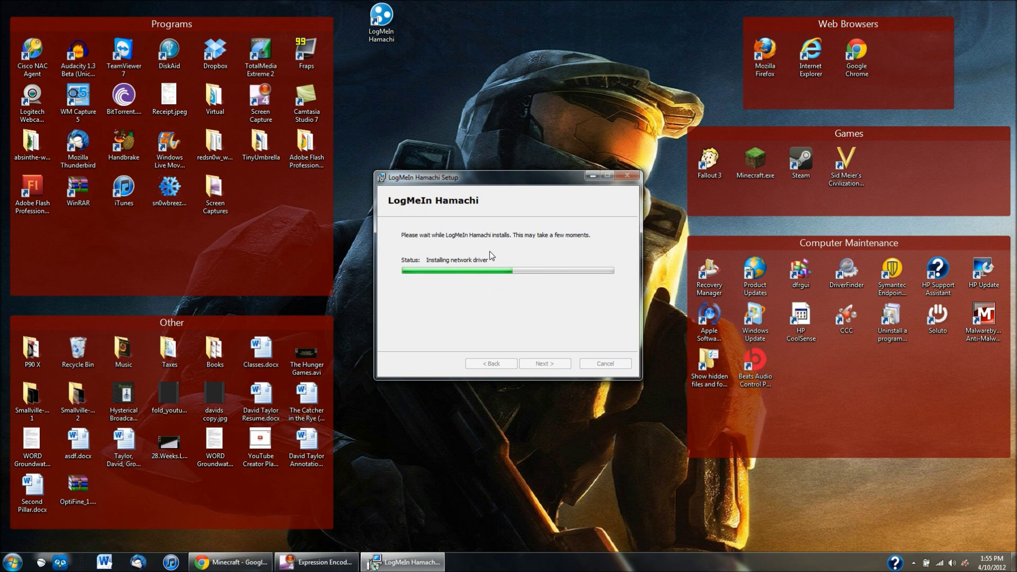
{"action": "left_click_drag", "start_coordinate": [459, 179], "coordinate": [495, 198]}
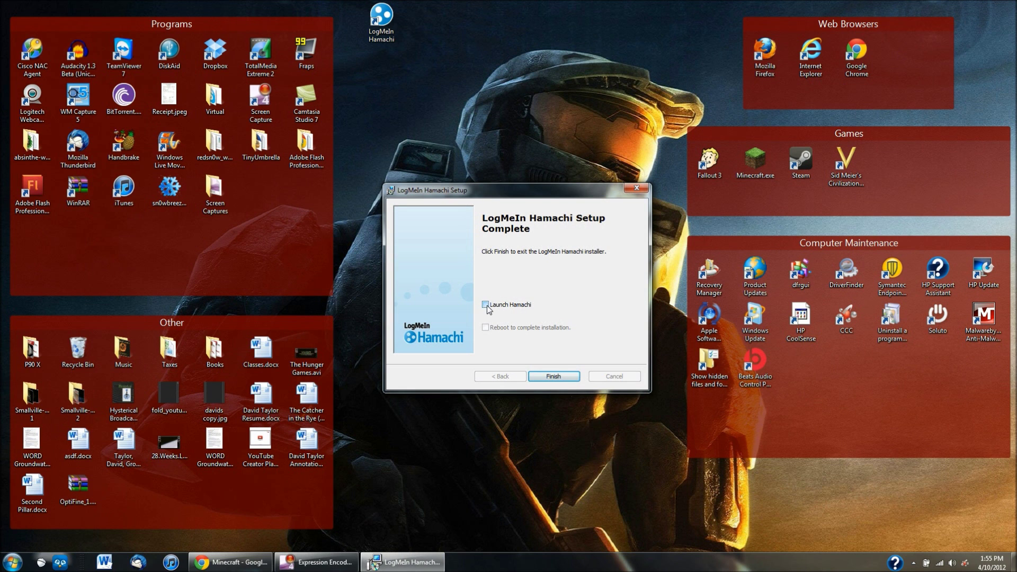
{"action": "left_click", "coordinate": [553, 376]}
Delete the hamachi.msi installer to the Recycle Bin.
{"action": "left_click_drag", "start_coordinate": [382, 18], "coordinate": [387, 168]}
{"action": "right_click", "coordinate": [423, 212]}
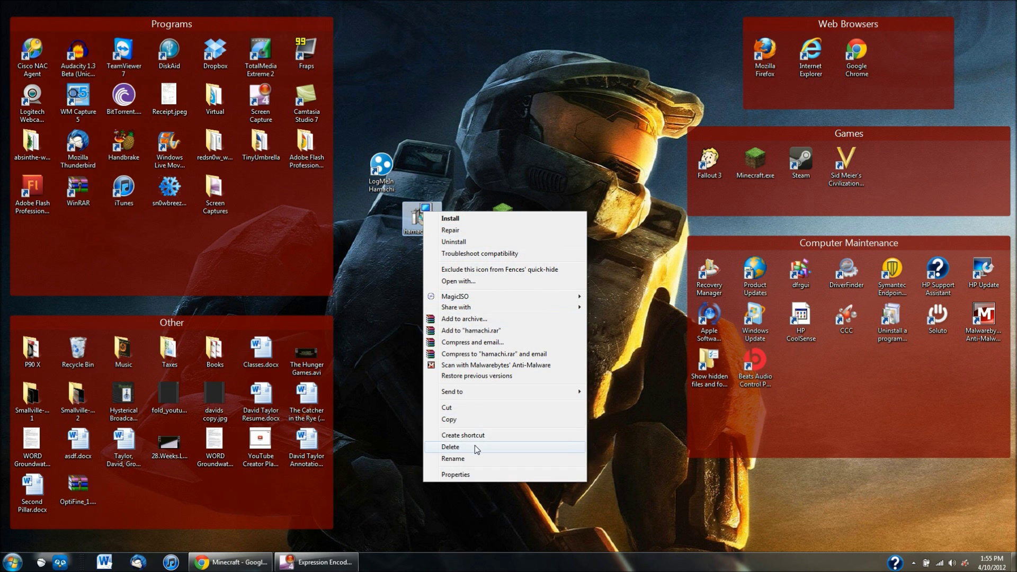
{"action": "left_click", "coordinate": [475, 447]}
{"action": "left_click", "coordinate": [551, 330]}
{"action": "left_click_drag", "start_coordinate": [505, 207], "coordinate": [495, 191]}
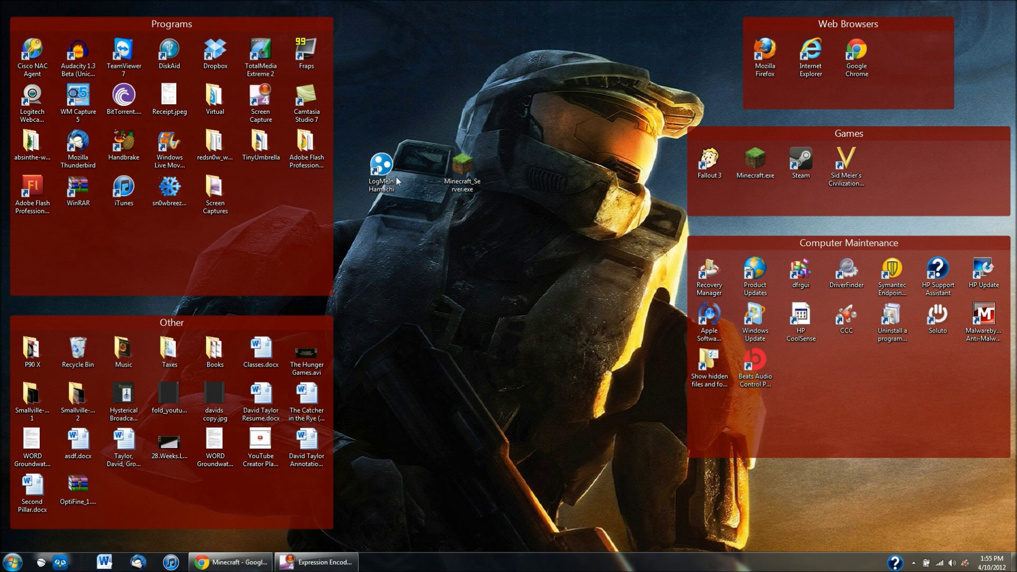
Create a new desktop folder named Minecraft Server.
{"action": "right_click", "coordinate": [413, 43]}
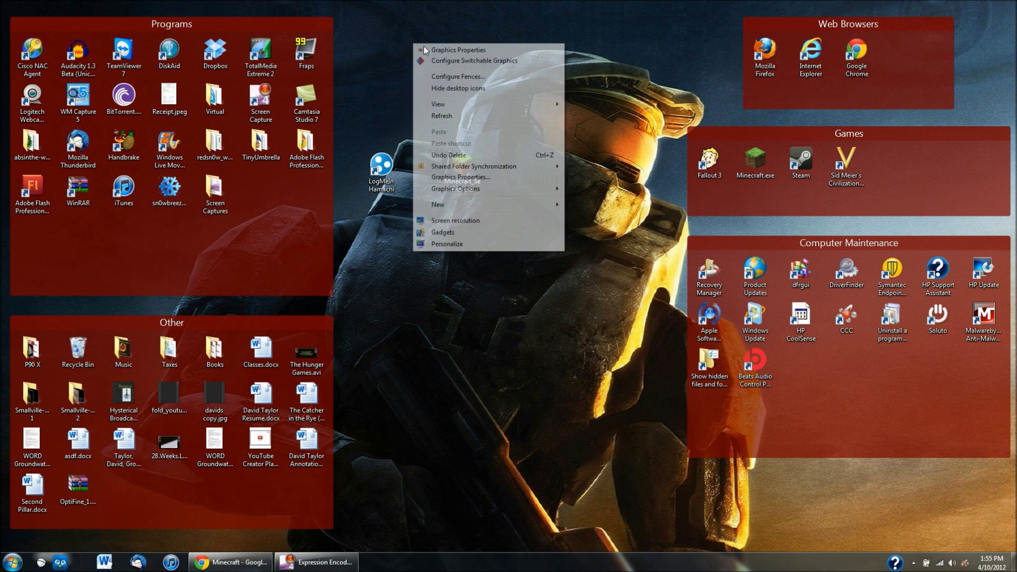
{"action": "mouse_move", "coordinate": [457, 205]}
{"action": "right_click", "coordinate": [369, 69]}
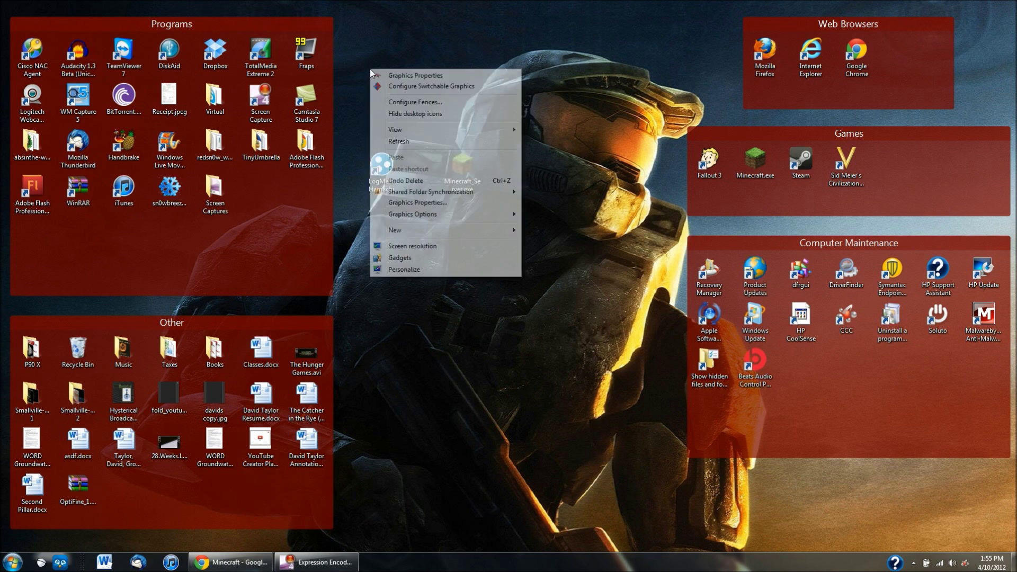
{"action": "mouse_move", "coordinate": [497, 233]}
{"action": "left_click", "coordinate": [545, 229]}
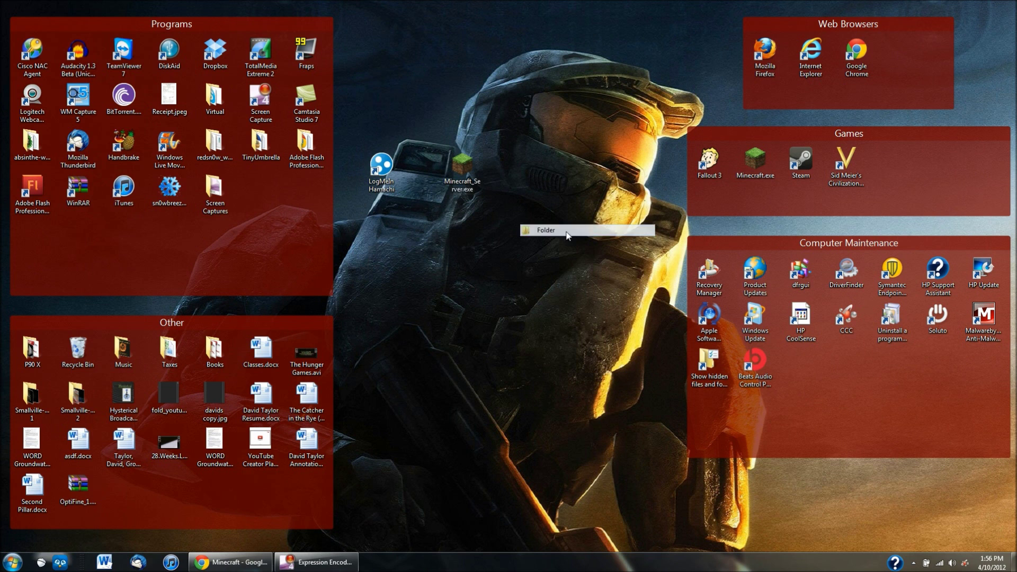
{"action": "type", "text": "Mince"}
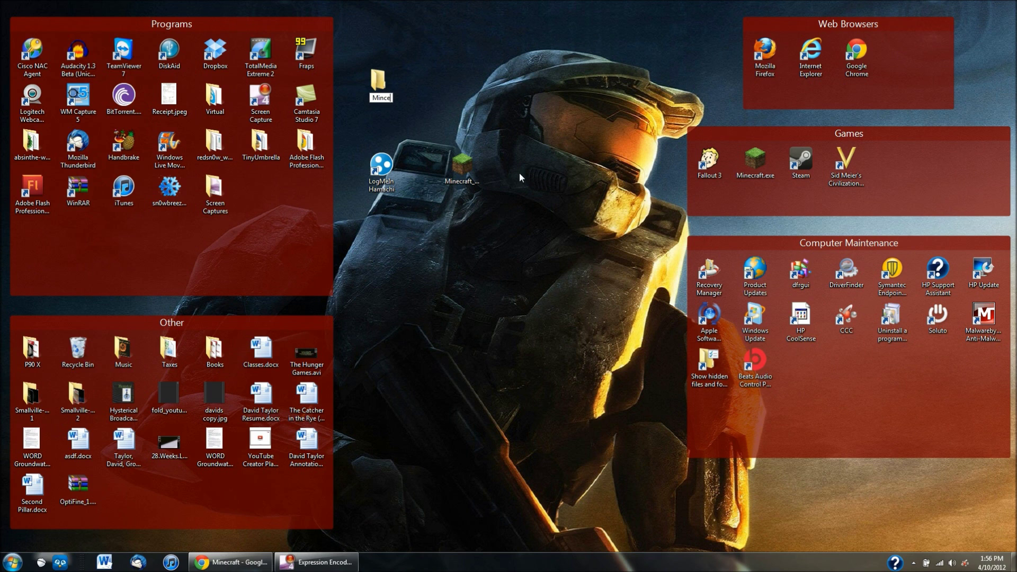
{"action": "key", "text": "BackSpace"}
{"action": "key", "text": "BackSpace"}
{"action": "type", "text": "ecraft Server"}
{"action": "key", "text": "Return"}
Move Minecraft_Server.exe into the Minecraft Server folder and confirm it is there.
{"action": "left_click", "coordinate": [462, 168]}
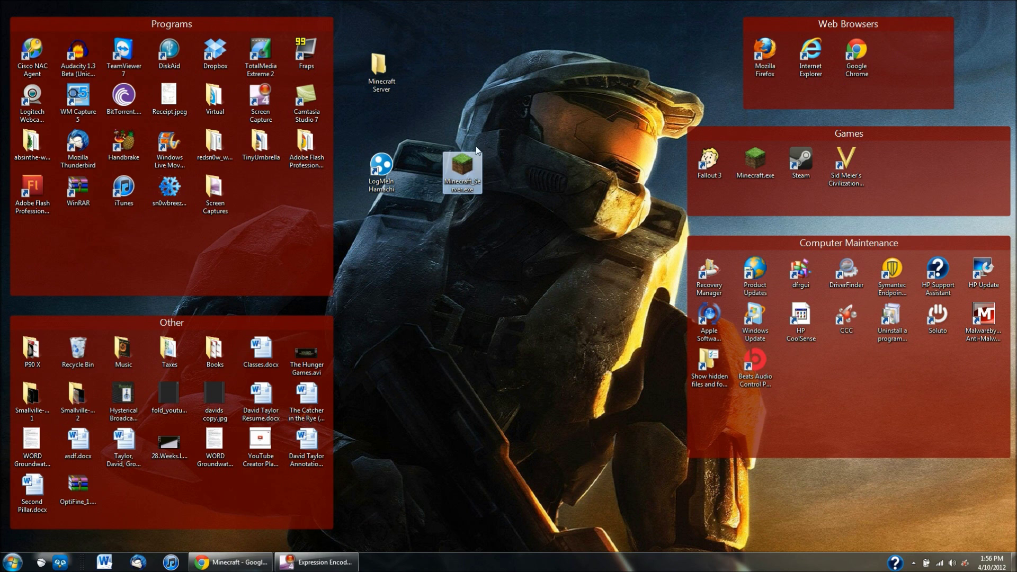
{"action": "left_click_drag", "start_coordinate": [455, 179], "coordinate": [377, 68]}
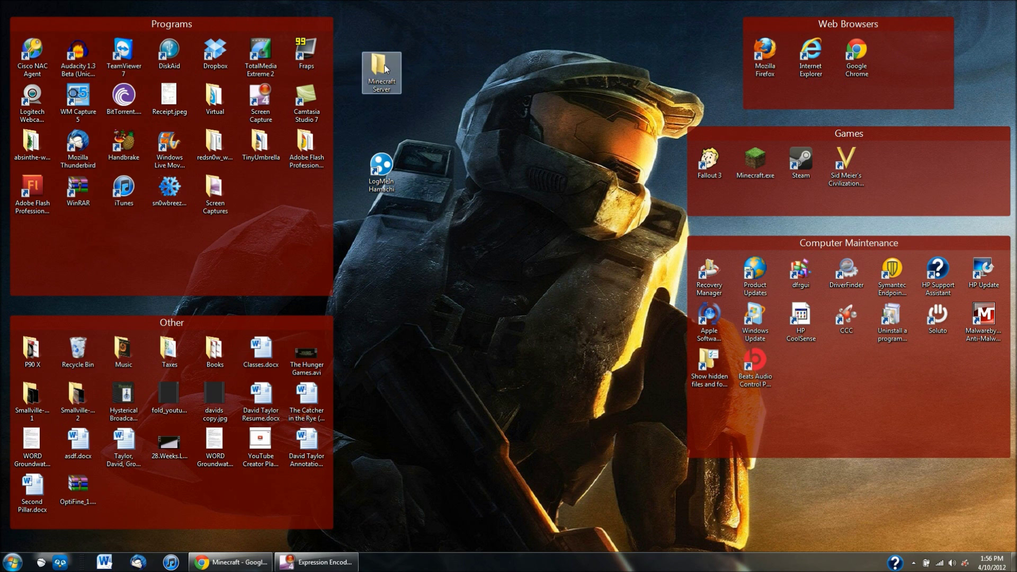
{"action": "double_click", "coordinate": [386, 68]}
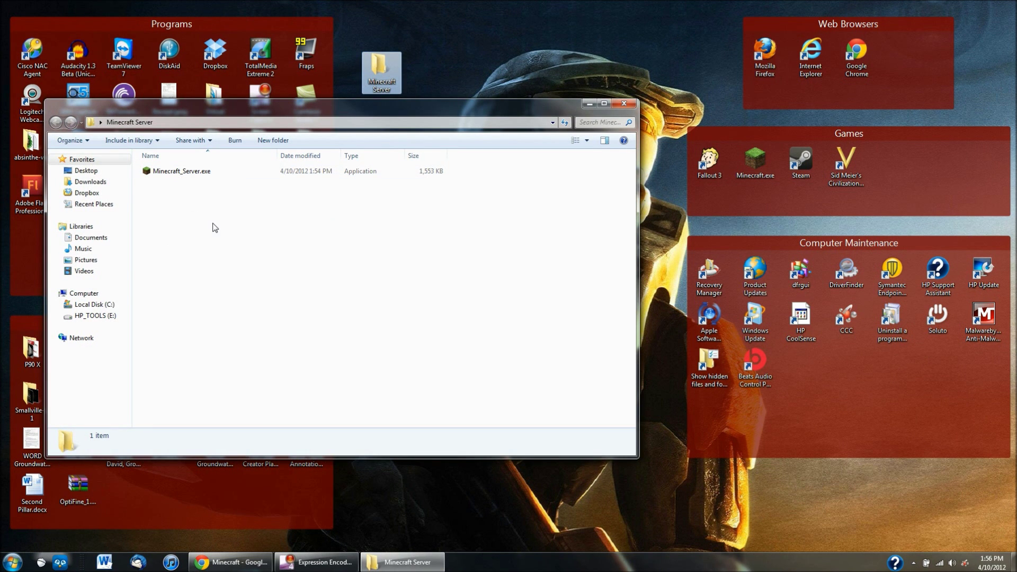
{"action": "left_click", "coordinate": [625, 108]}
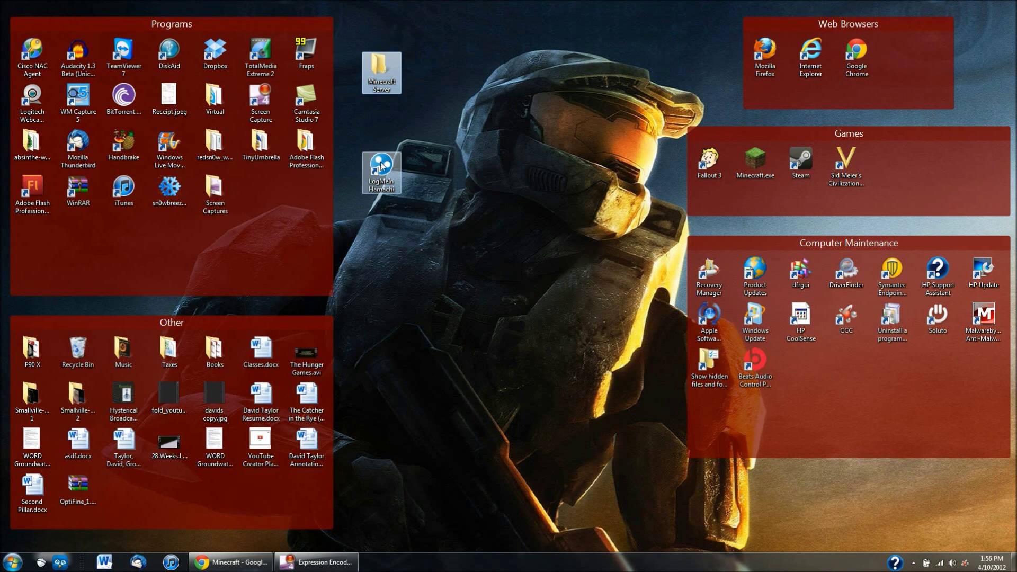
{"action": "left_click_drag", "start_coordinate": [385, 165], "coordinate": [466, 58]}
Launch Hamachi, power it on, and register this client under the suggested name.
{"action": "double_click", "coordinate": [462, 66]}
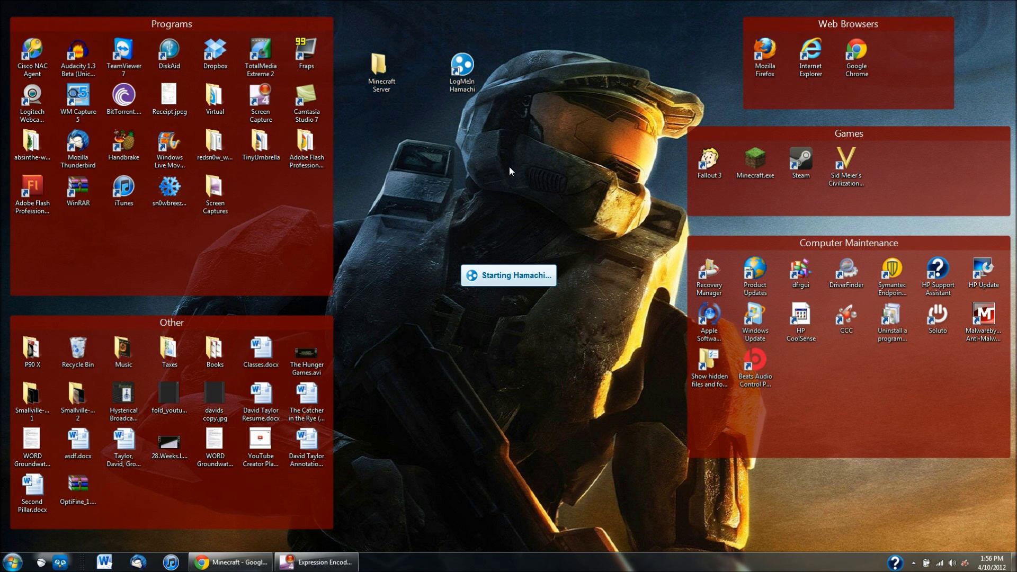
{"action": "left_click_drag", "start_coordinate": [99, 81], "coordinate": [431, 123]}
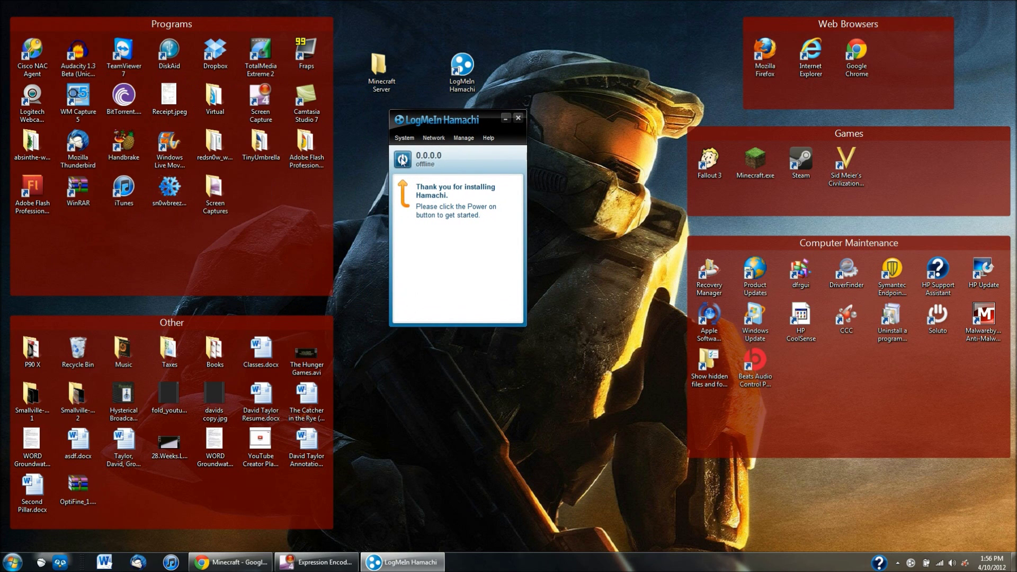
{"action": "left_click", "coordinate": [403, 159]}
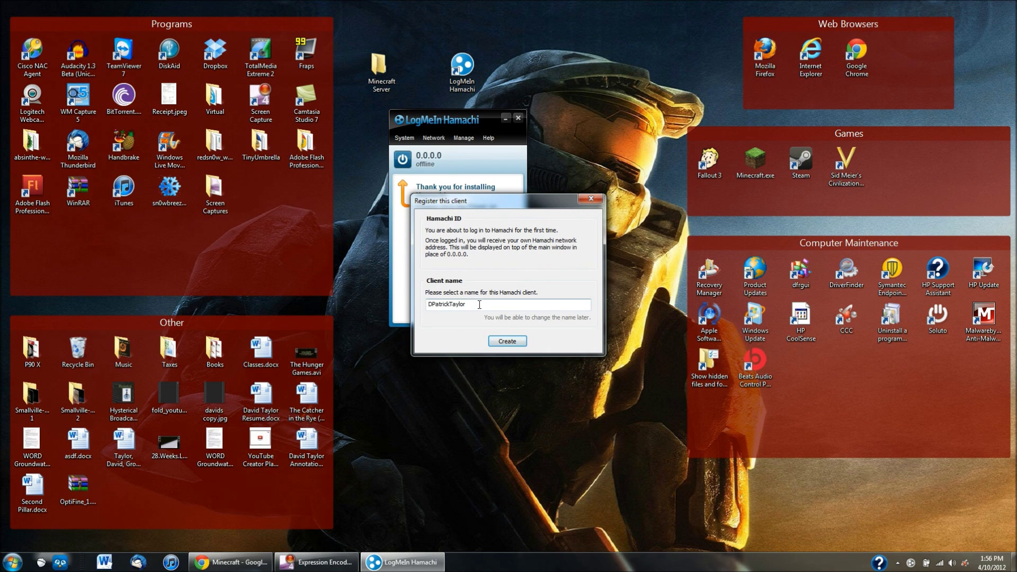
{"action": "left_click", "coordinate": [517, 343]}
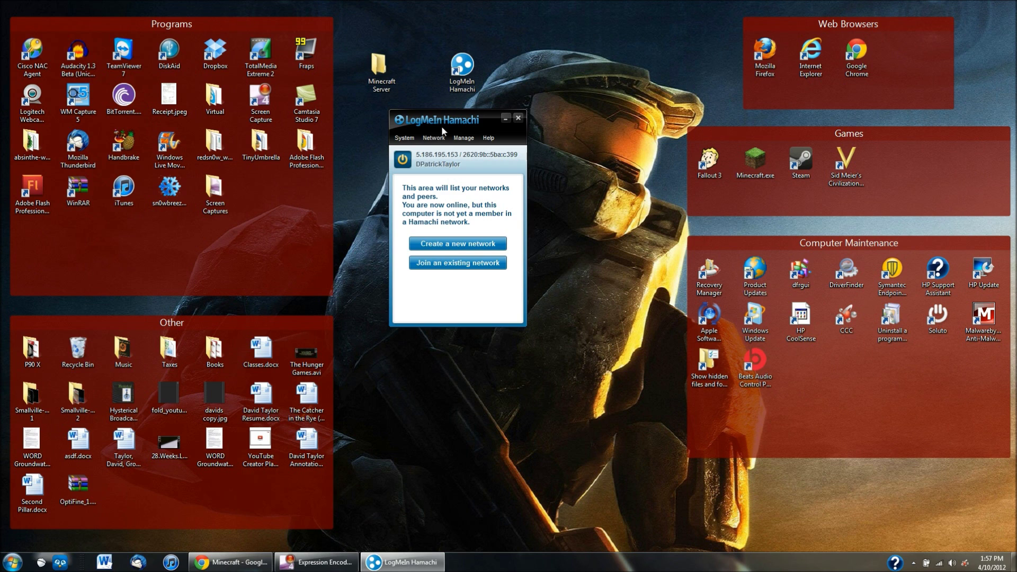
{"action": "left_click_drag", "start_coordinate": [442, 128], "coordinate": [608, 51]}
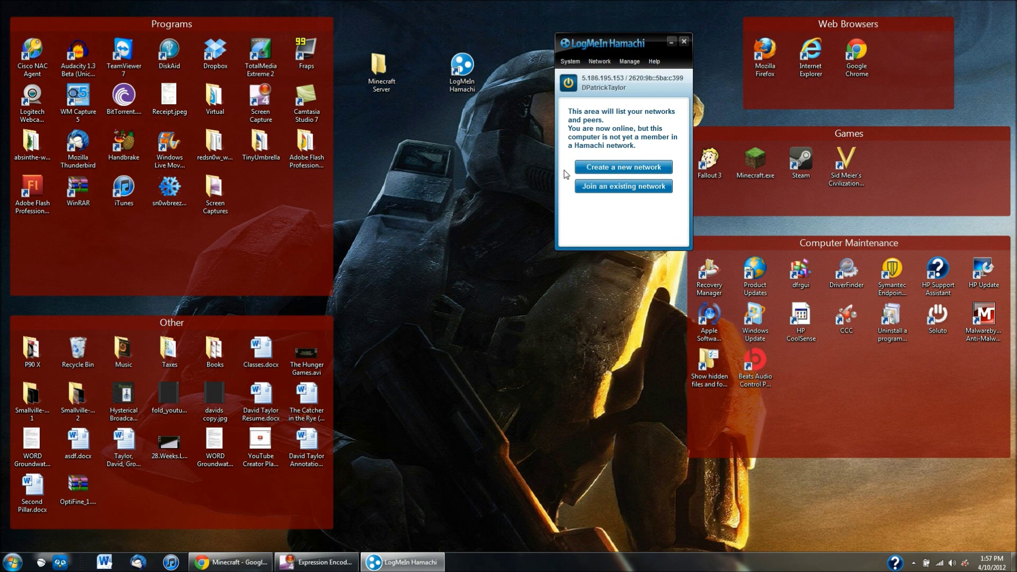
{"action": "left_click", "coordinate": [623, 169]}
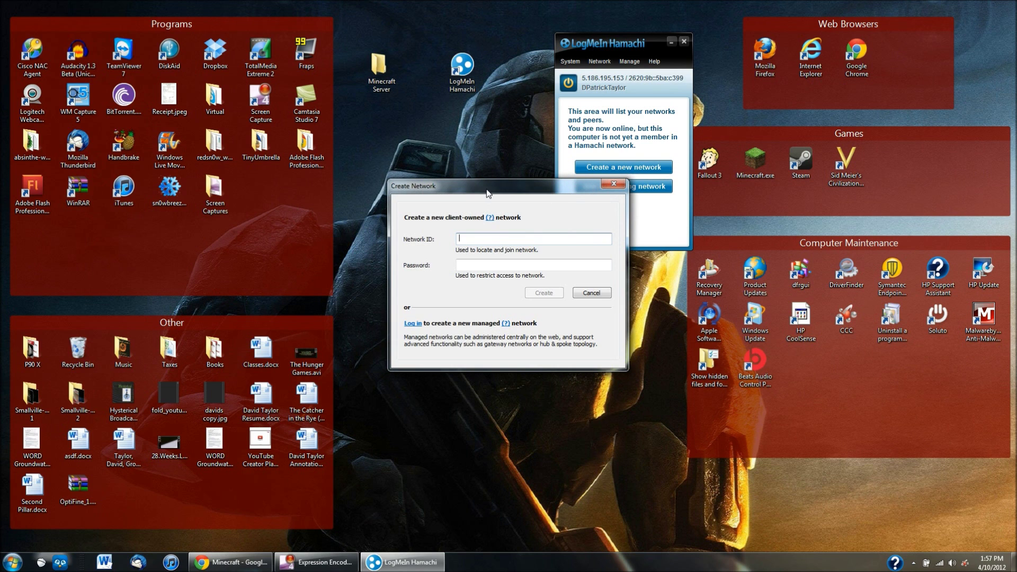
{"action": "left_click_drag", "start_coordinate": [487, 193], "coordinate": [424, 125]}
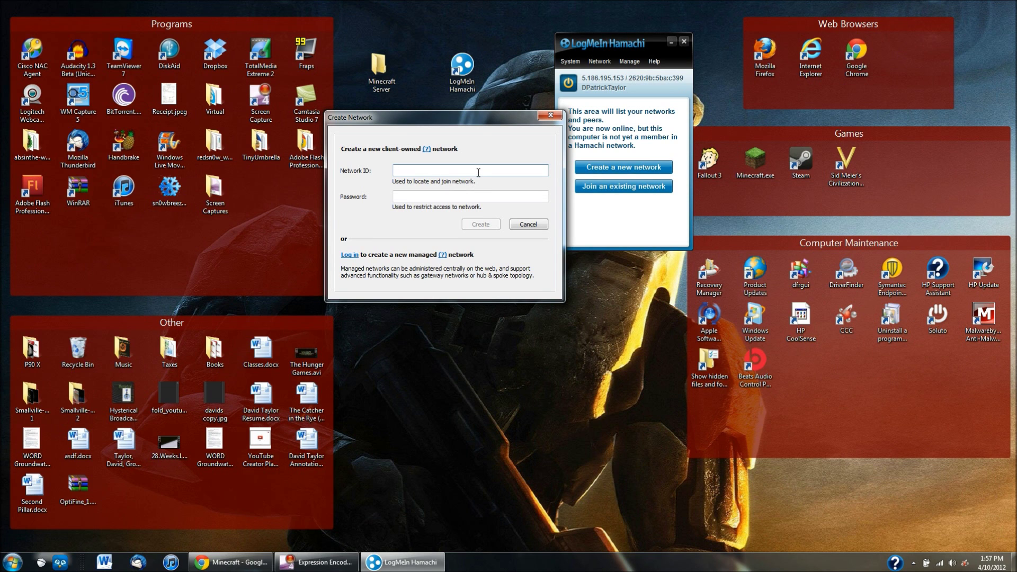
{"action": "type", "text": "DTRobo13"}
{"action": "left_click", "coordinate": [469, 196]}
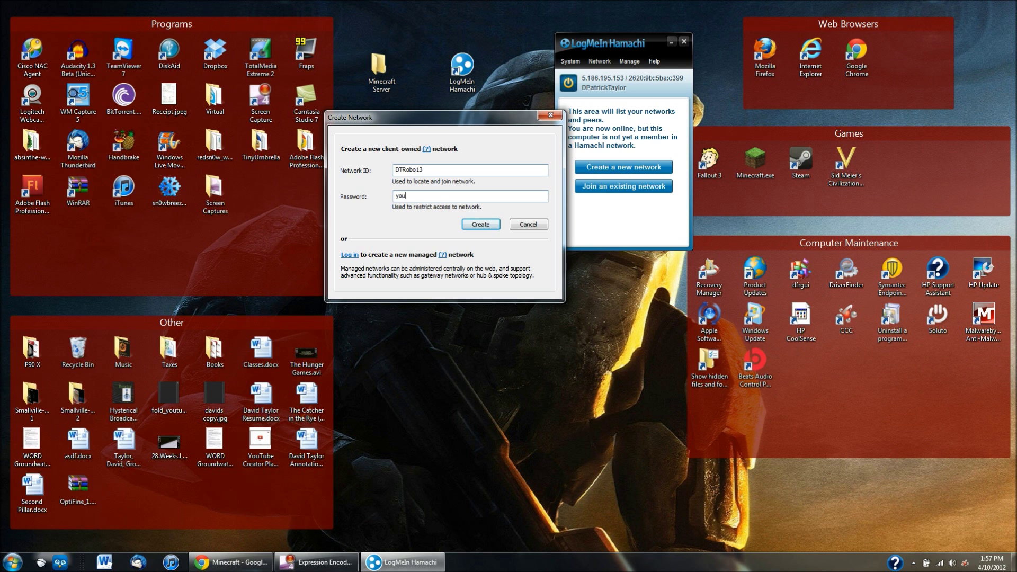
{"action": "left_click", "coordinate": [483, 224]}
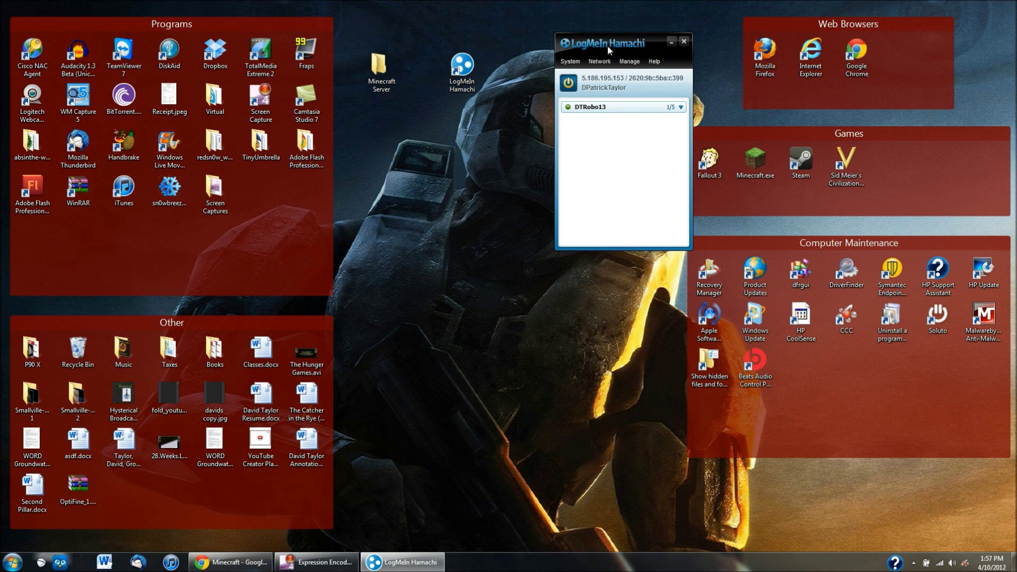
{"action": "left_click_drag", "start_coordinate": [607, 48], "coordinate": [599, 84]}
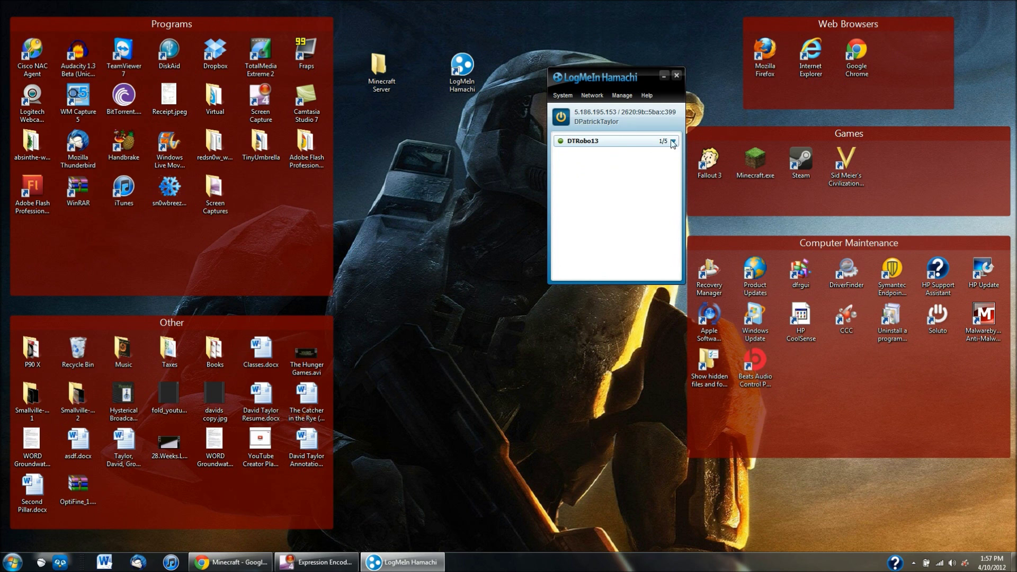
Submit a join request for the DTRobo13 network, then close the join form.
{"action": "mouse_move", "coordinate": [588, 147]}
{"action": "left_click_drag", "start_coordinate": [592, 84], "coordinate": [535, 45]}
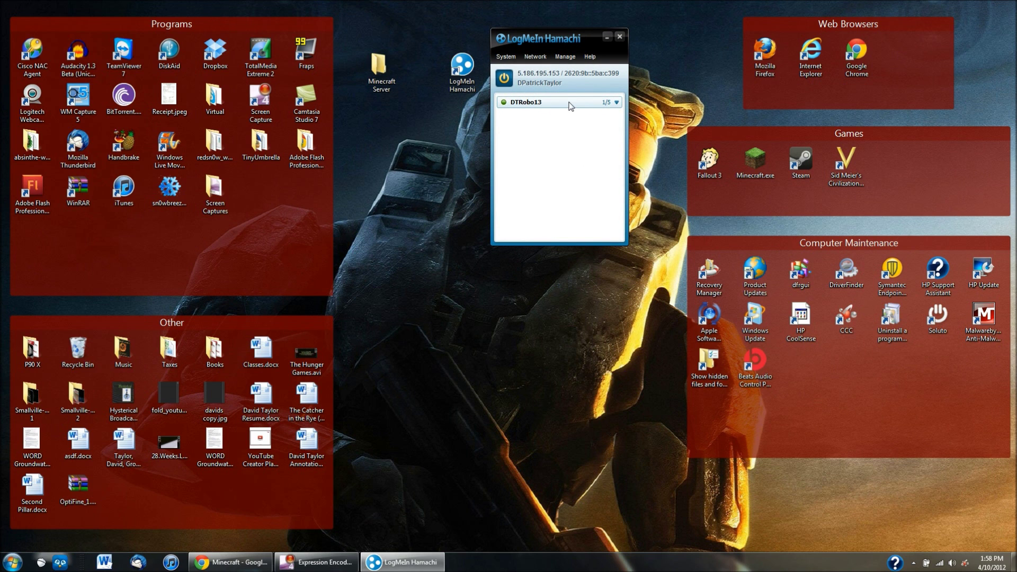
{"action": "left_click_drag", "start_coordinate": [539, 39], "coordinate": [566, 37]}
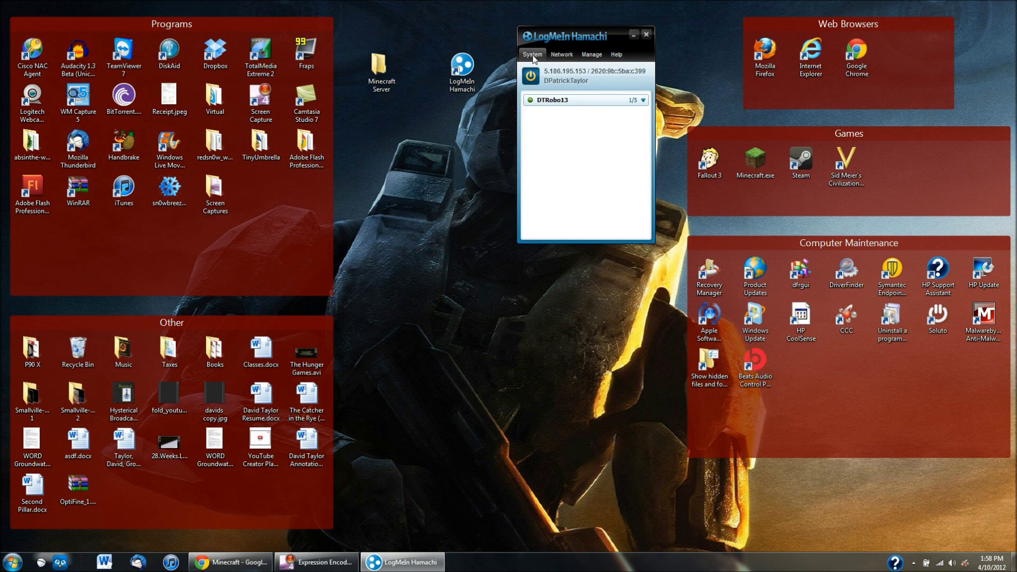
{"action": "left_click", "coordinate": [564, 54]}
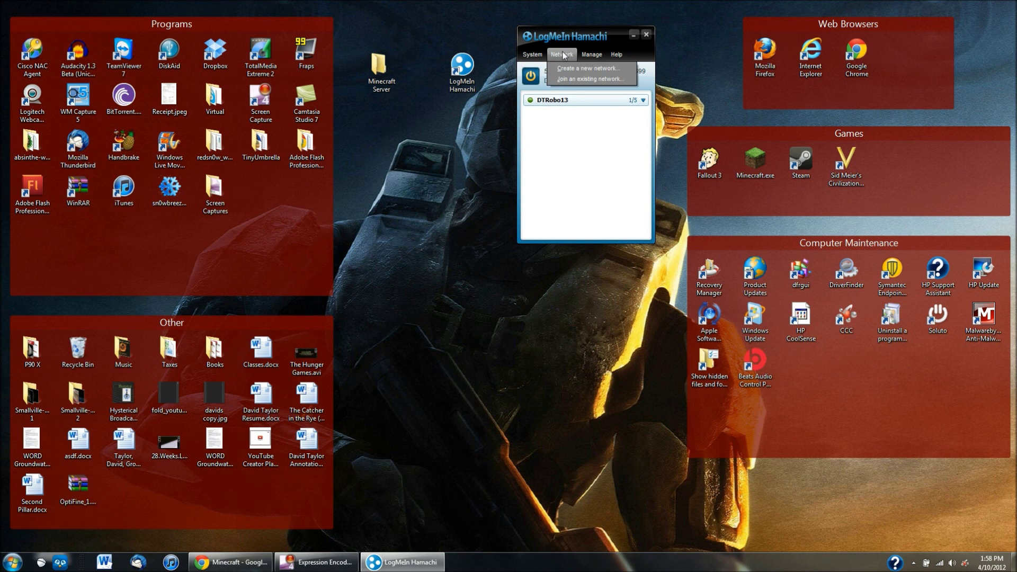
{"action": "left_click", "coordinate": [585, 83]}
{"action": "left_click_drag", "start_coordinate": [505, 217], "coordinate": [379, 66]}
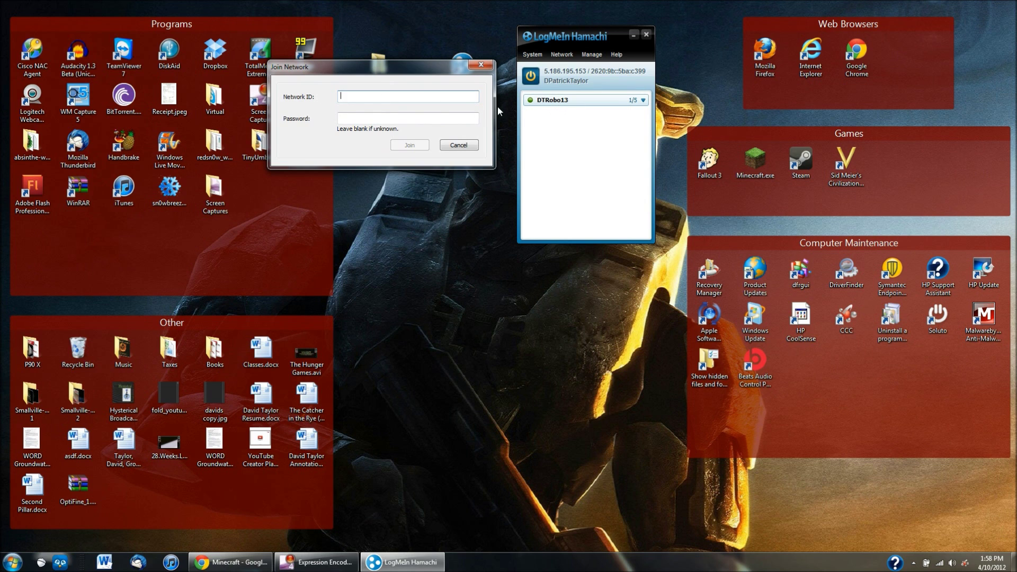
{"action": "type", "text": "DTro"}
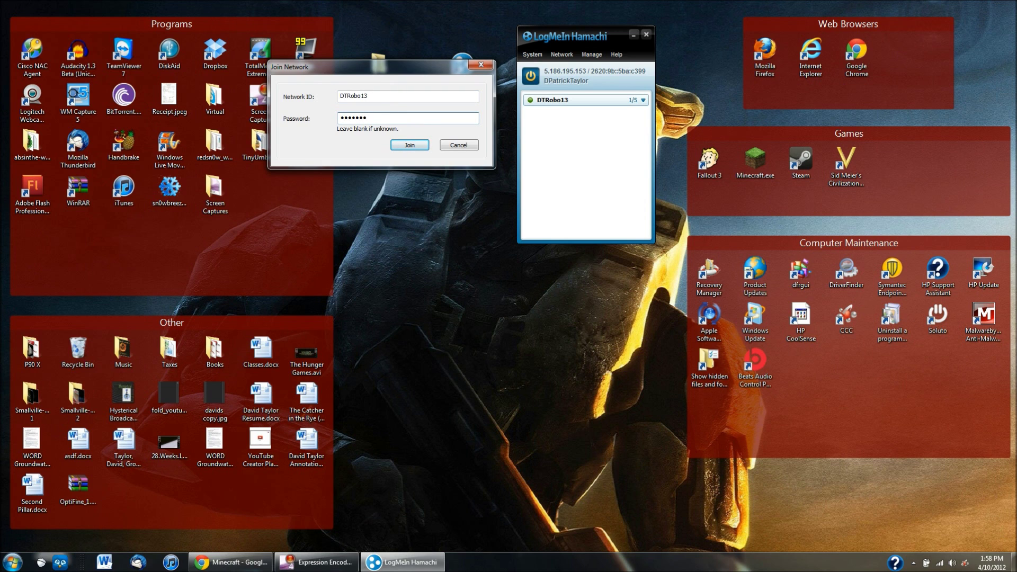
{"action": "left_click", "coordinate": [407, 147]}
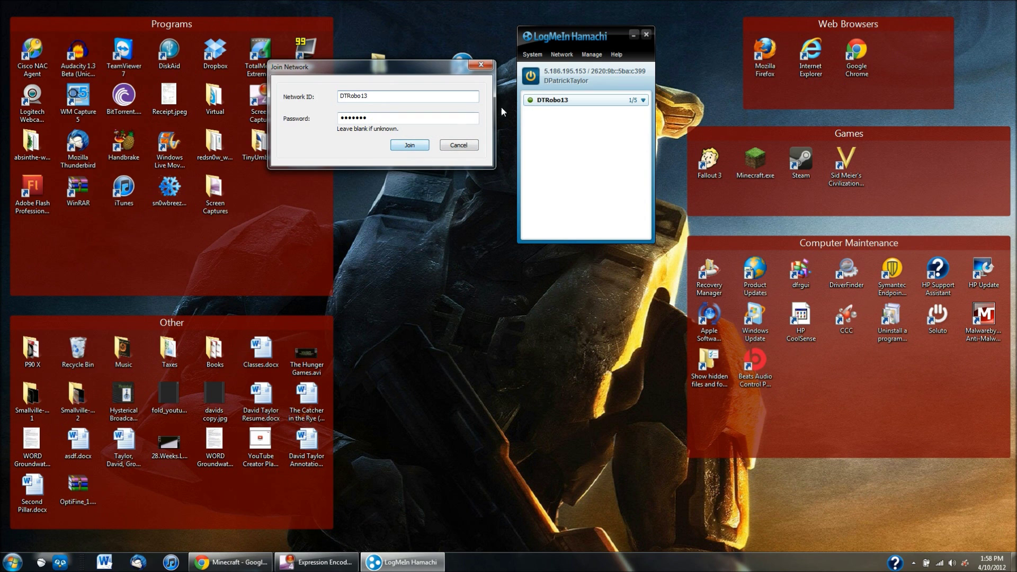
{"action": "left_click", "coordinate": [481, 65]}
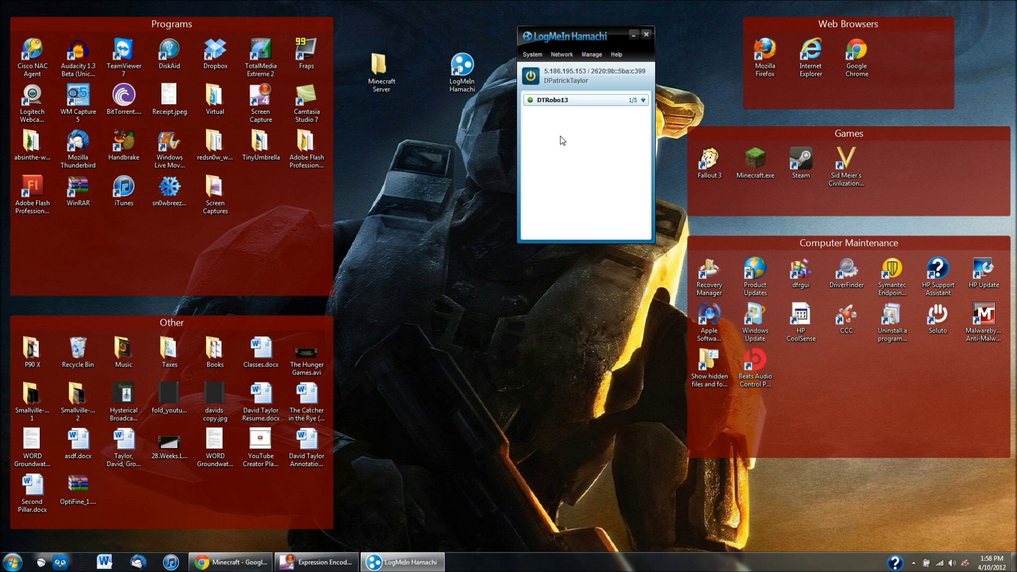
Check the network options list, then minimize Hamachi to the taskbar.
{"action": "left_click", "coordinate": [562, 54]}
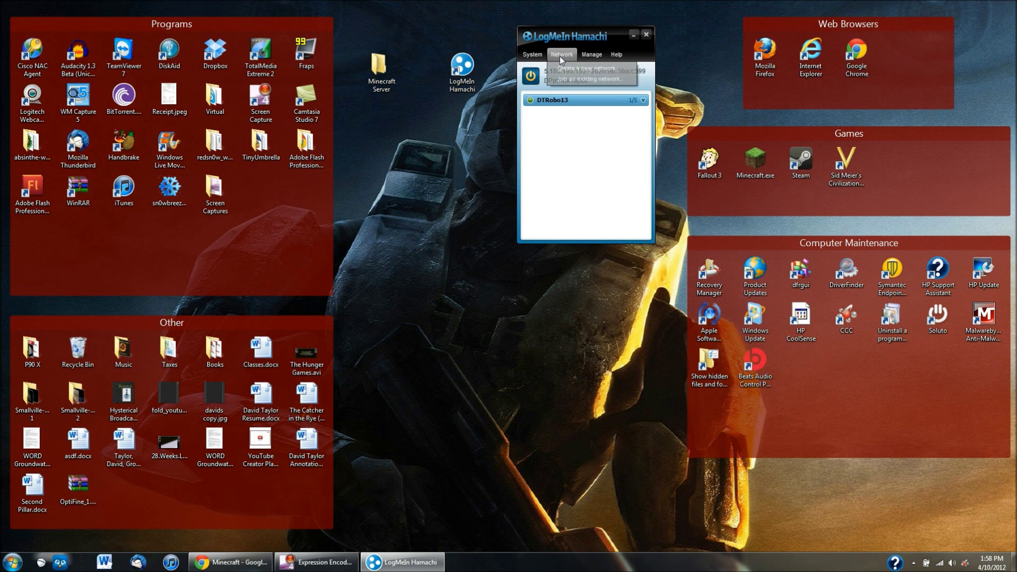
{"action": "left_click", "coordinate": [562, 178]}
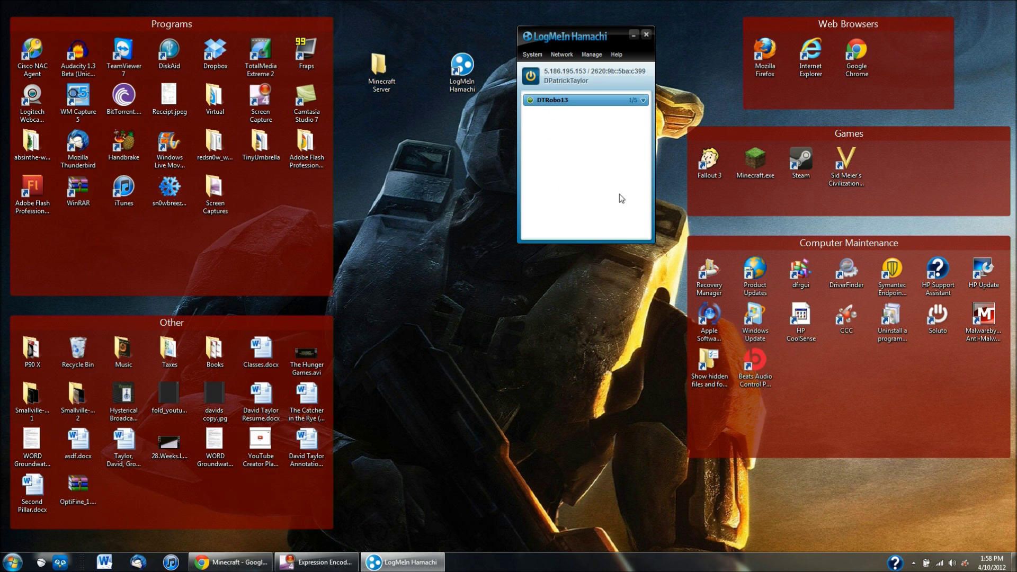
{"action": "left_click", "coordinate": [634, 37]}
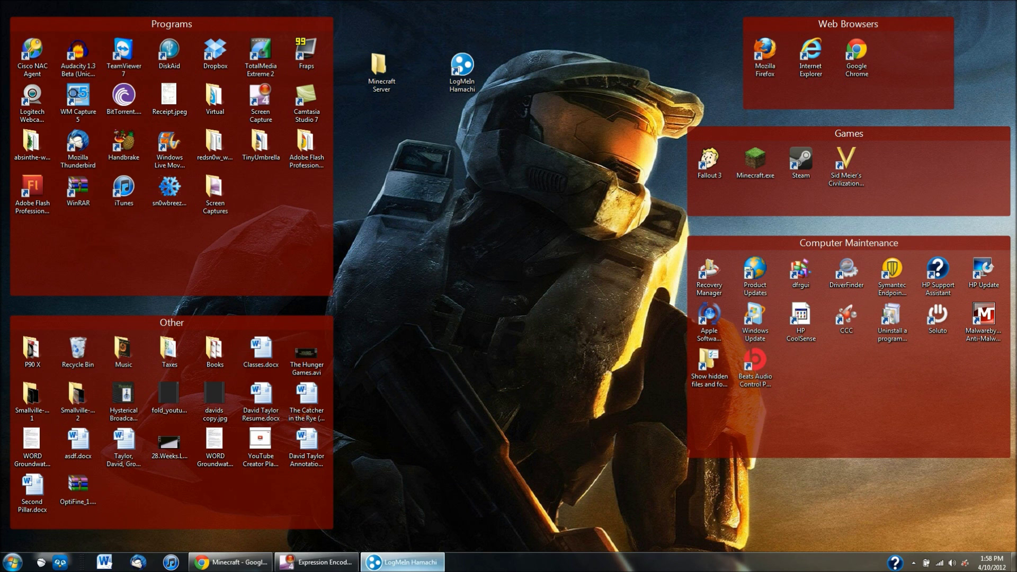
Run Minecraft_Server.exe from the Minecraft Server folder, allowing the unverified program.
{"action": "left_click", "coordinate": [402, 562]}
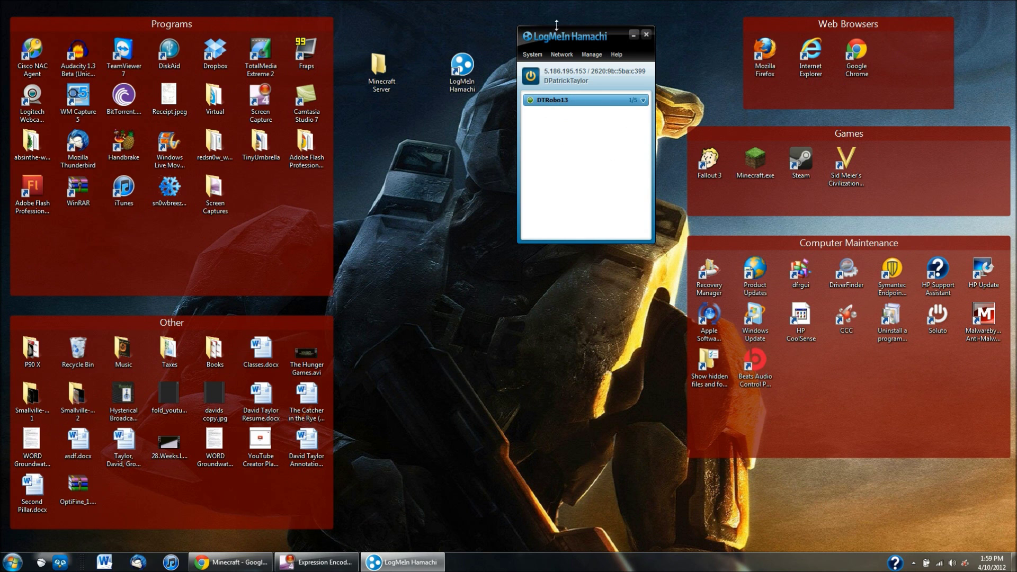
{"action": "left_click", "coordinate": [634, 35]}
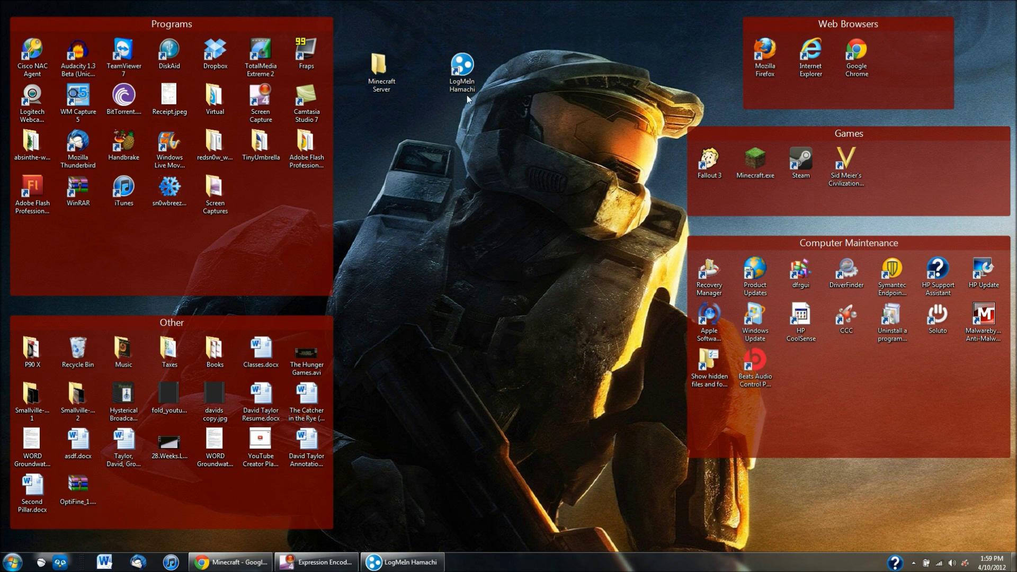
{"action": "double_click", "coordinate": [383, 65]}
{"action": "left_click_drag", "start_coordinate": [364, 105], "coordinate": [463, 110]}
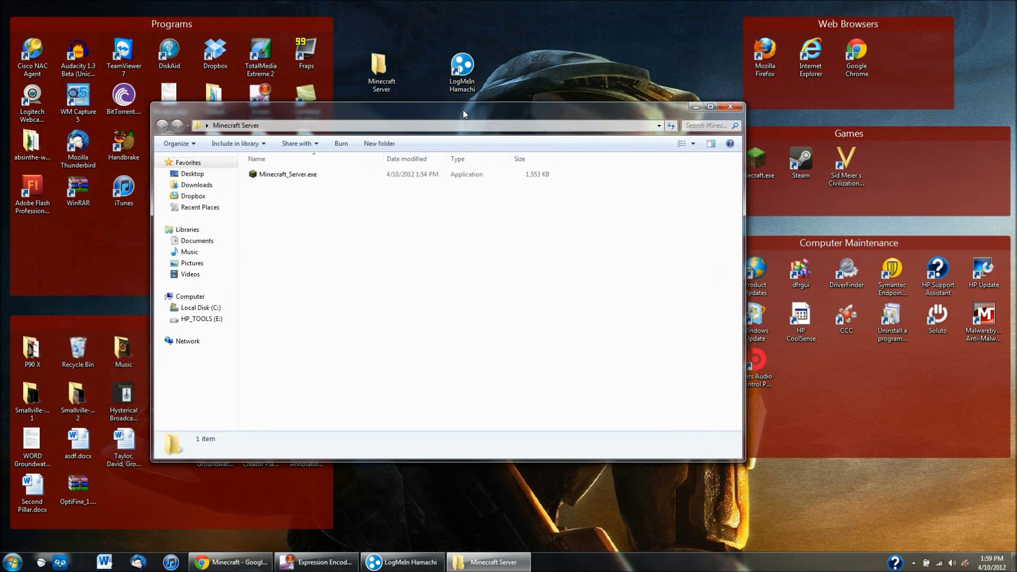
{"action": "left_click", "coordinate": [284, 178]}
{"action": "double_click", "coordinate": [284, 177]}
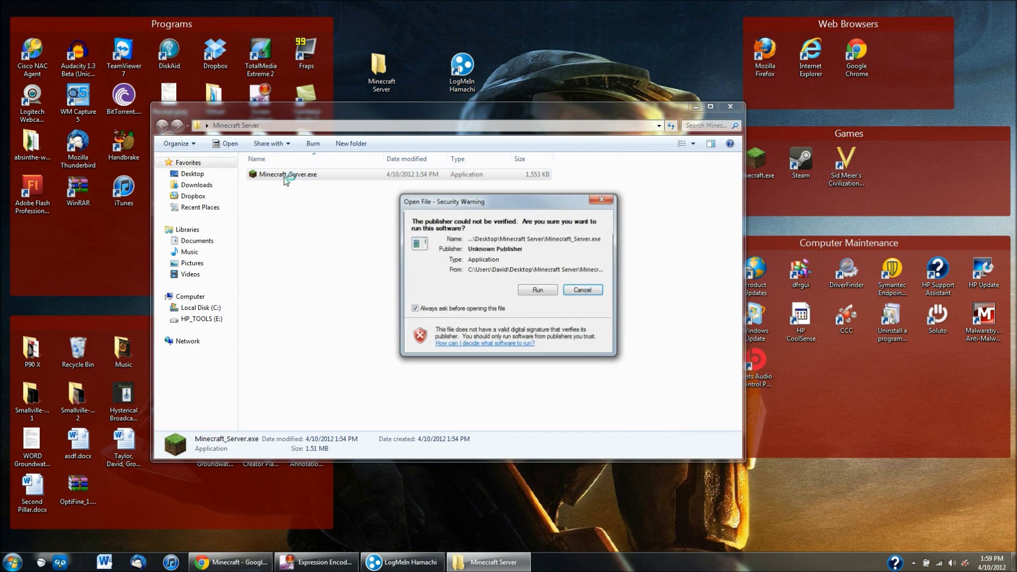
{"action": "left_click", "coordinate": [542, 293]}
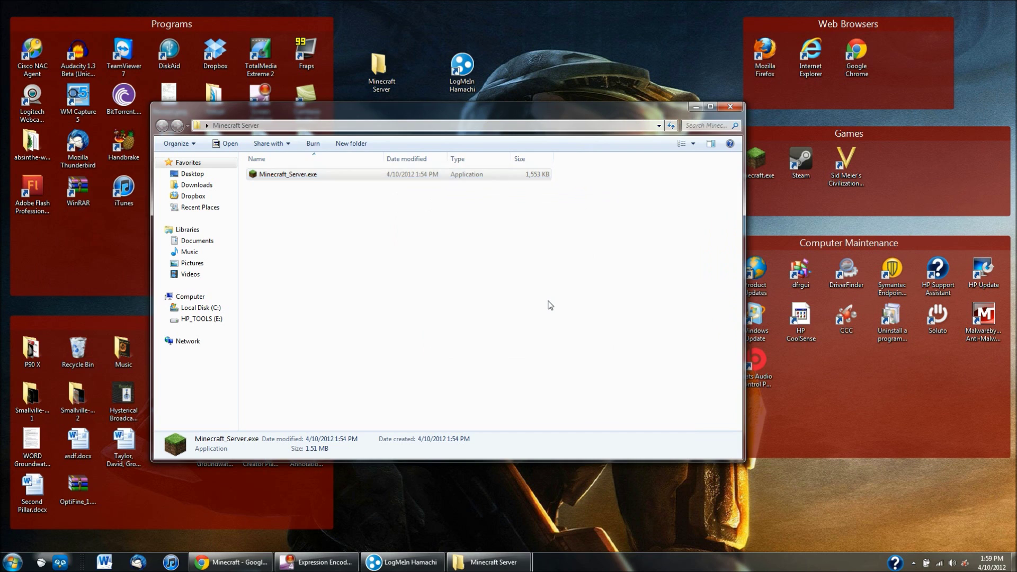
Close the Minecraft Server folder window and minimize the server console.
{"action": "left_click_drag", "start_coordinate": [435, 142], "coordinate": [784, 116]}
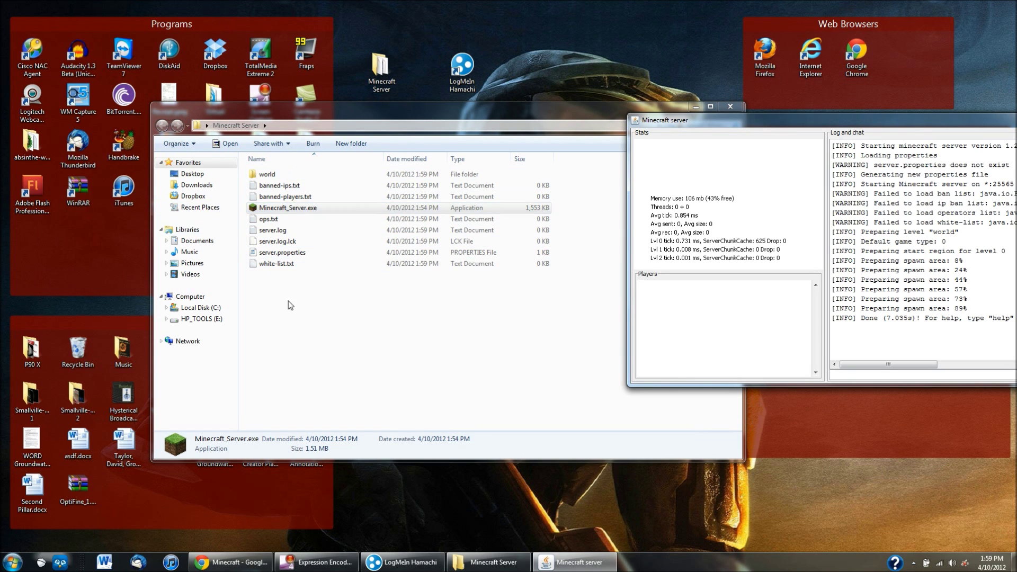
{"action": "left_click_drag", "start_coordinate": [771, 124], "coordinate": [653, 30]}
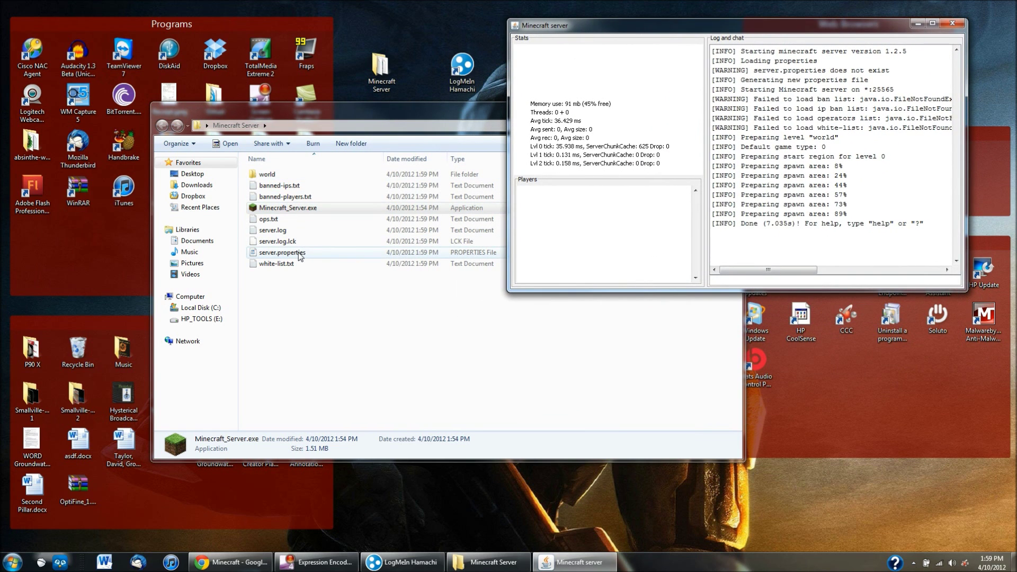
{"action": "left_click", "coordinate": [318, 329]}
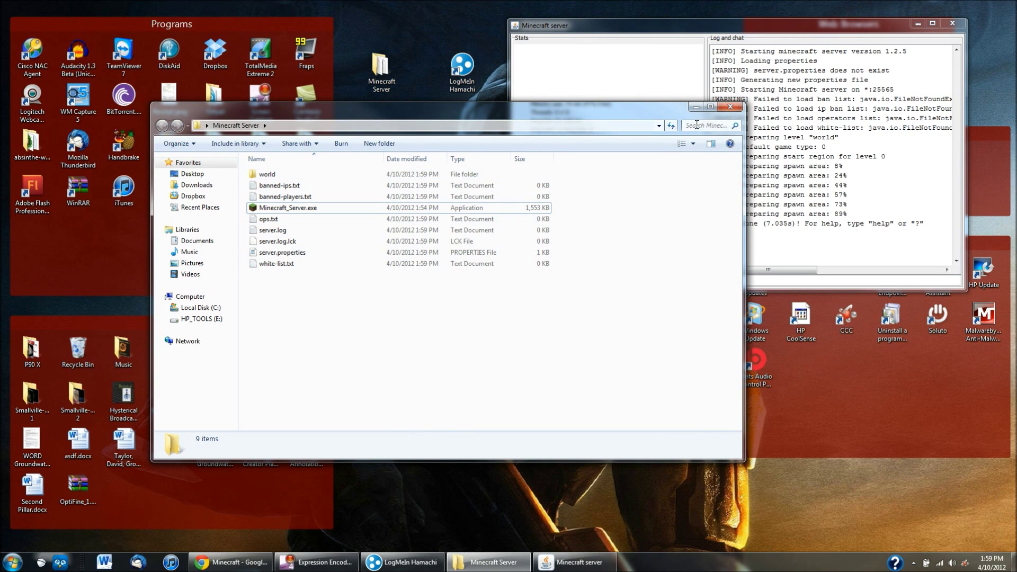
{"action": "left_click", "coordinate": [730, 107]}
{"action": "left_click_drag", "start_coordinate": [710, 25], "coordinate": [361, 63]}
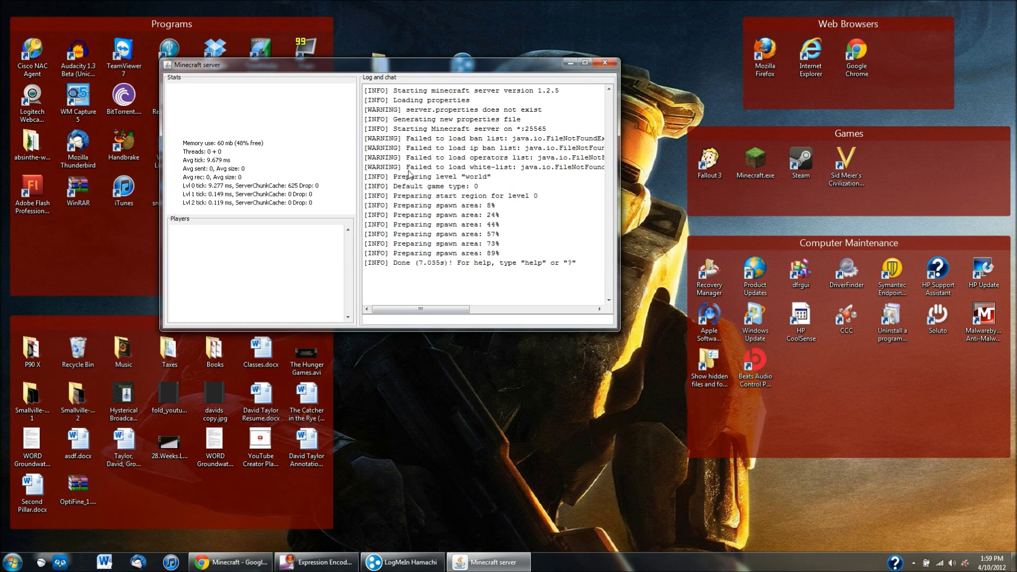
{"action": "left_click", "coordinate": [570, 63]}
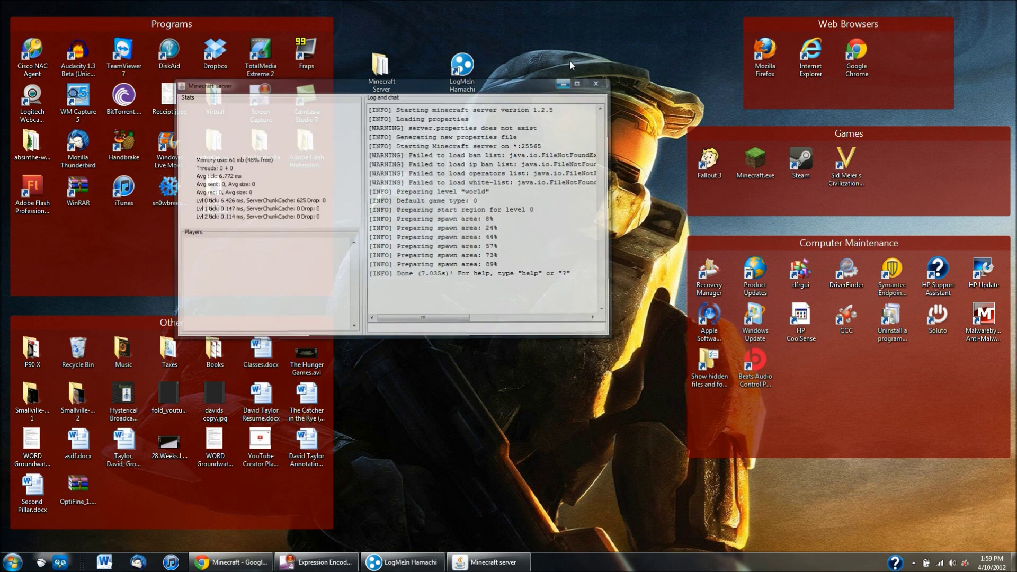
Launch Minecraft, log in, and open the Multiplayer server list.
{"action": "left_click", "coordinate": [408, 562]}
{"action": "left_click_drag", "start_coordinate": [569, 41], "coordinate": [204, 33]}
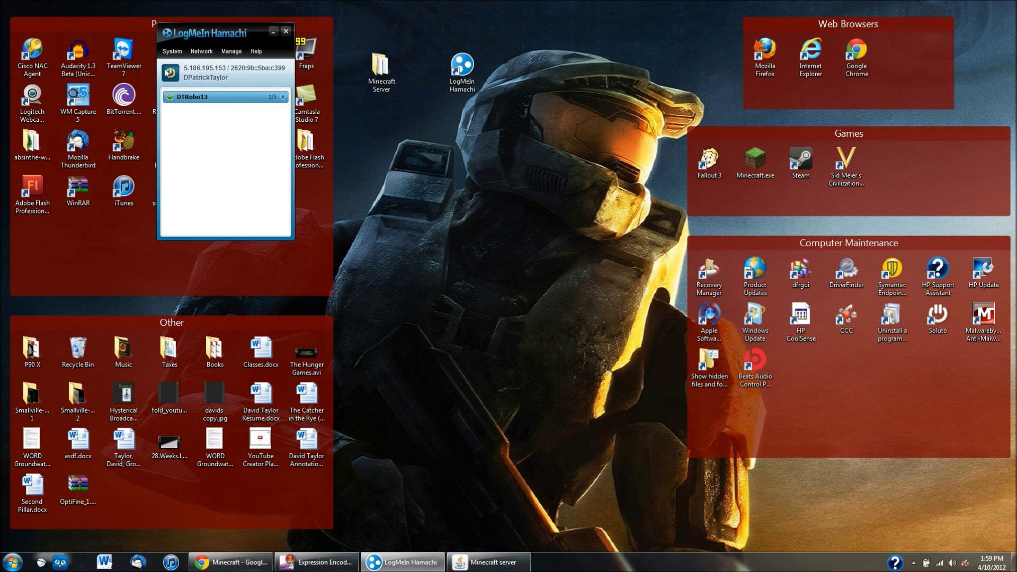
{"action": "left_click", "coordinate": [753, 162]}
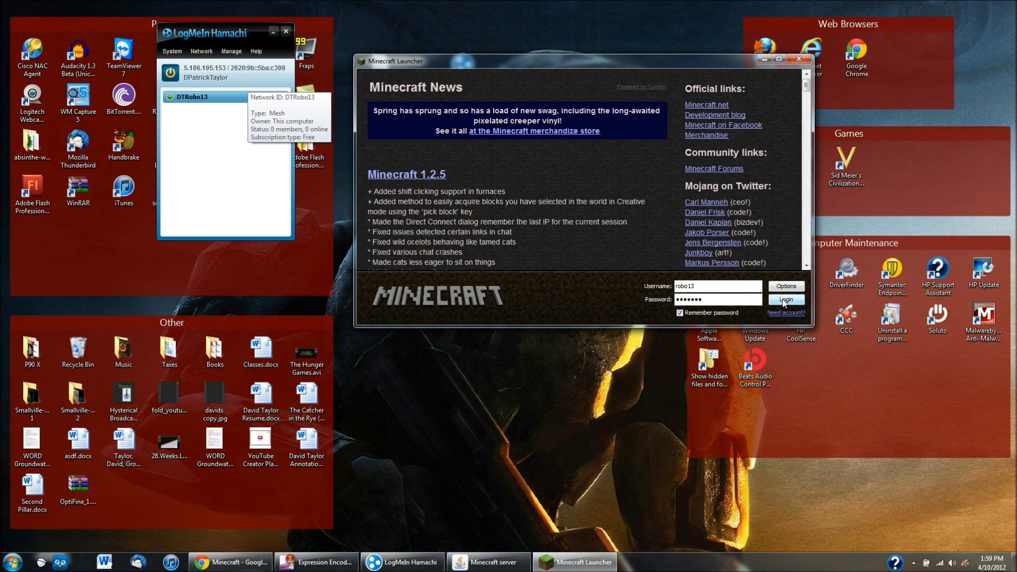
{"action": "left_click", "coordinate": [783, 299]}
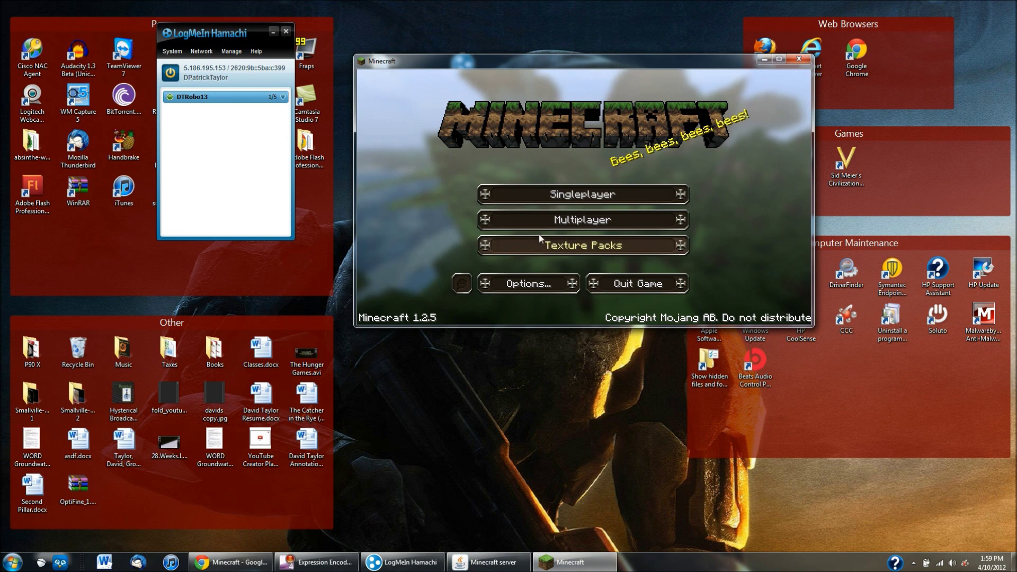
{"action": "left_click", "coordinate": [560, 221]}
Delete the Minecraft Test and Minecraft Server entries so only Cheats remains.
{"action": "left_click", "coordinate": [526, 212]}
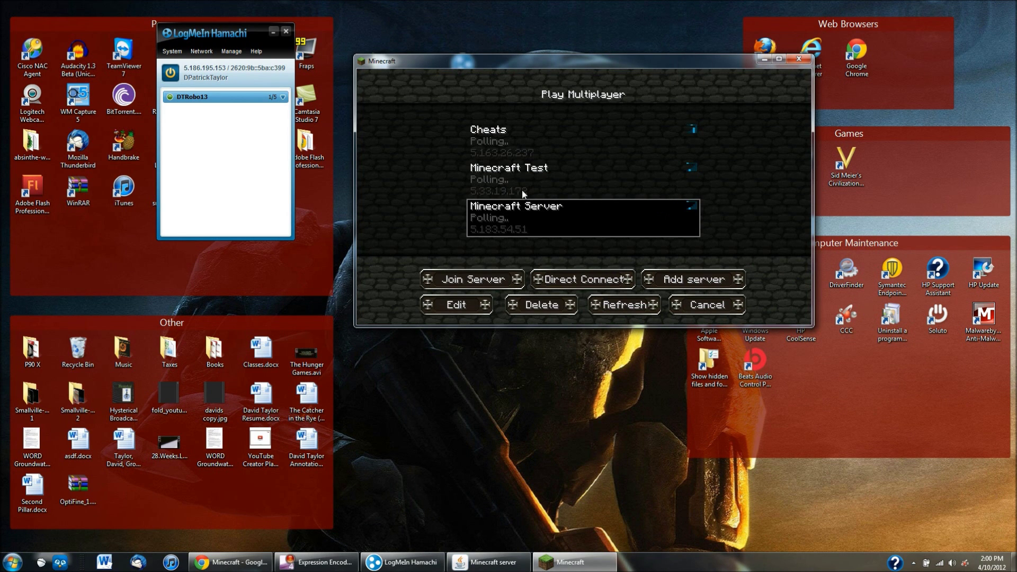
{"action": "left_click", "coordinate": [530, 179]}
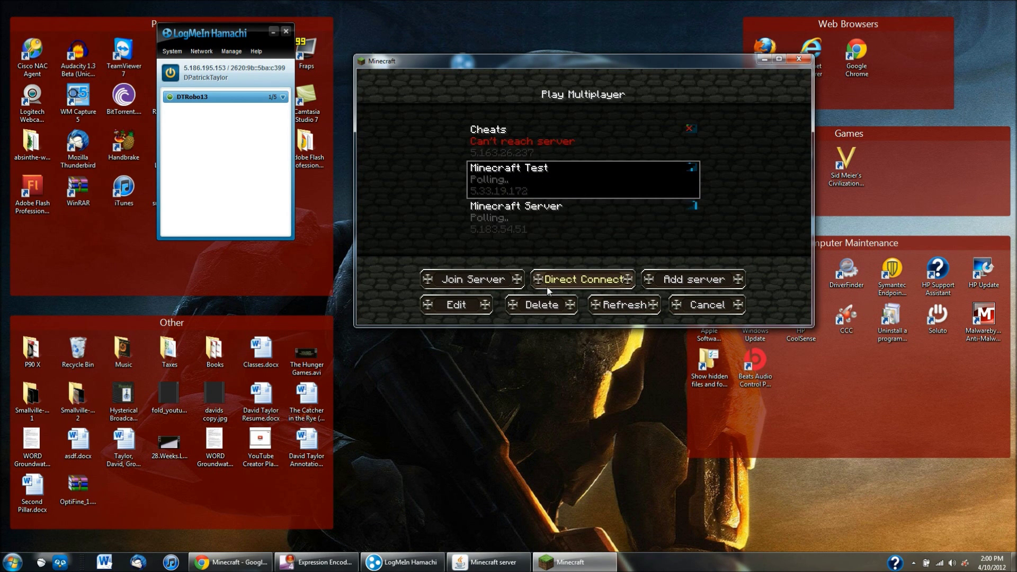
{"action": "left_click", "coordinate": [565, 226]}
{"action": "left_click", "coordinate": [559, 179]}
{"action": "left_click", "coordinate": [541, 305]}
{"action": "left_click", "coordinate": [532, 229]}
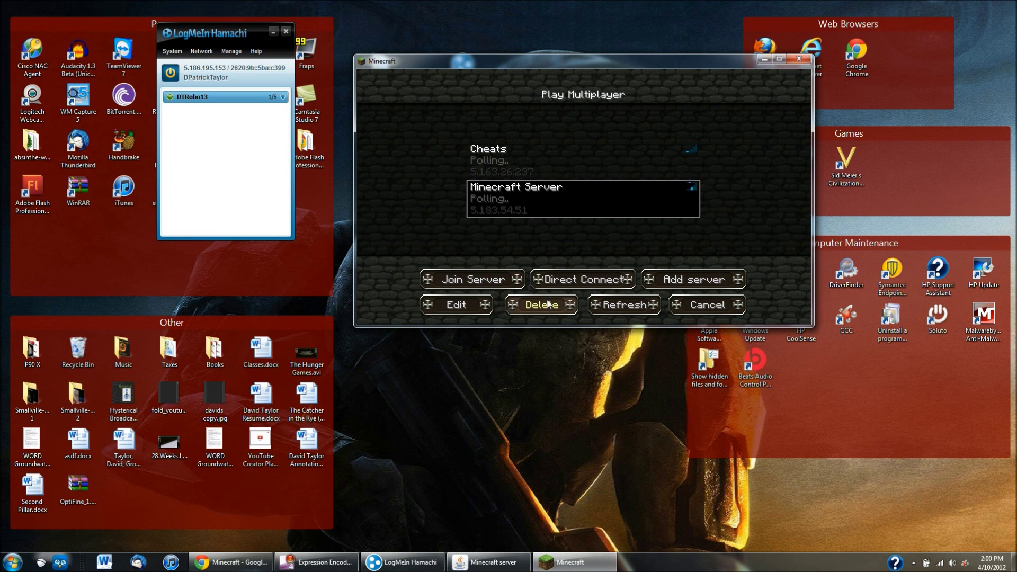
{"action": "left_click", "coordinate": [541, 305]}
{"action": "left_click", "coordinate": [523, 227]}
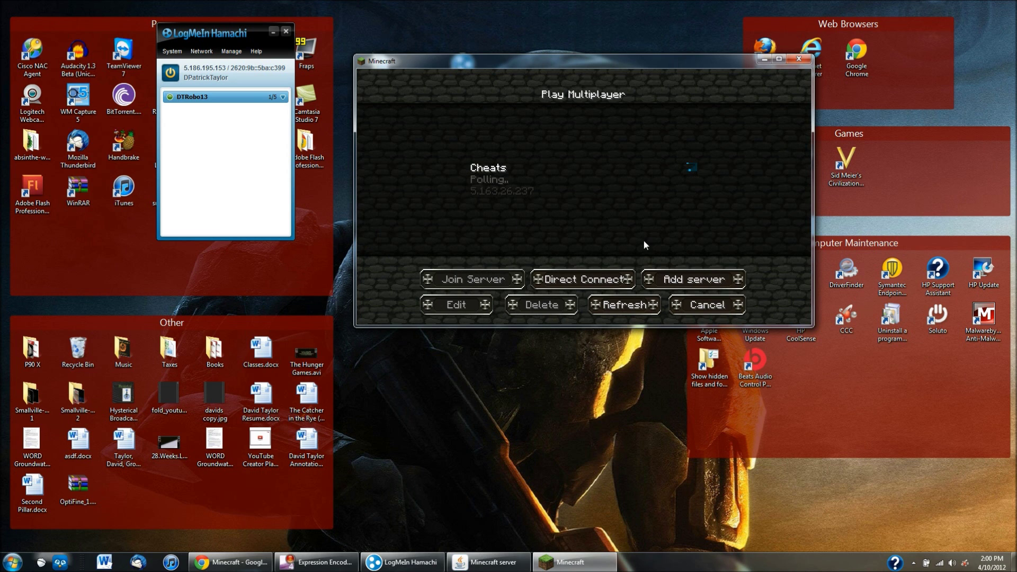
{"action": "left_click", "coordinate": [688, 286]}
{"action": "key", "text": "Tab"}
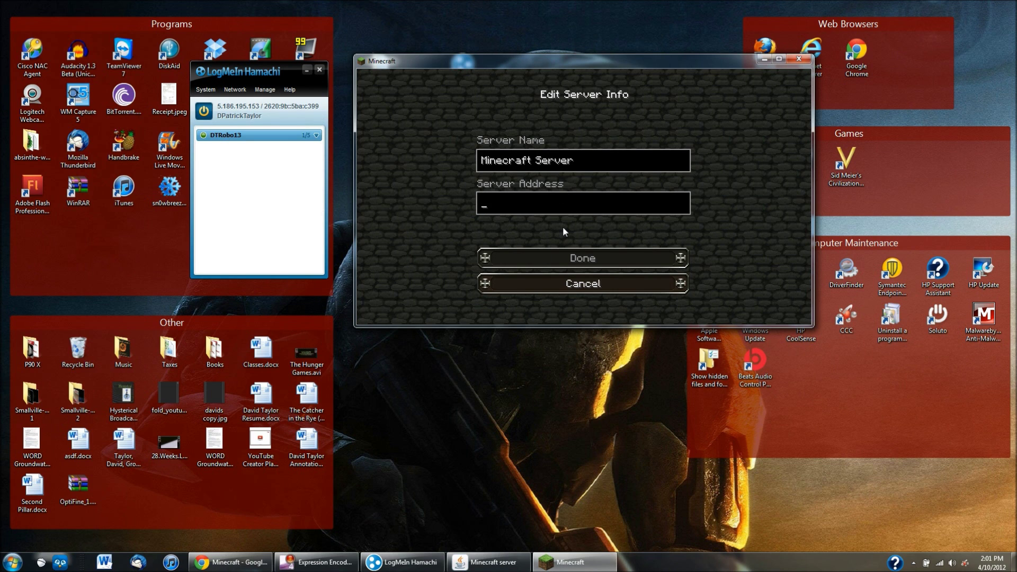
{"action": "type", "text": "5.186.195."}
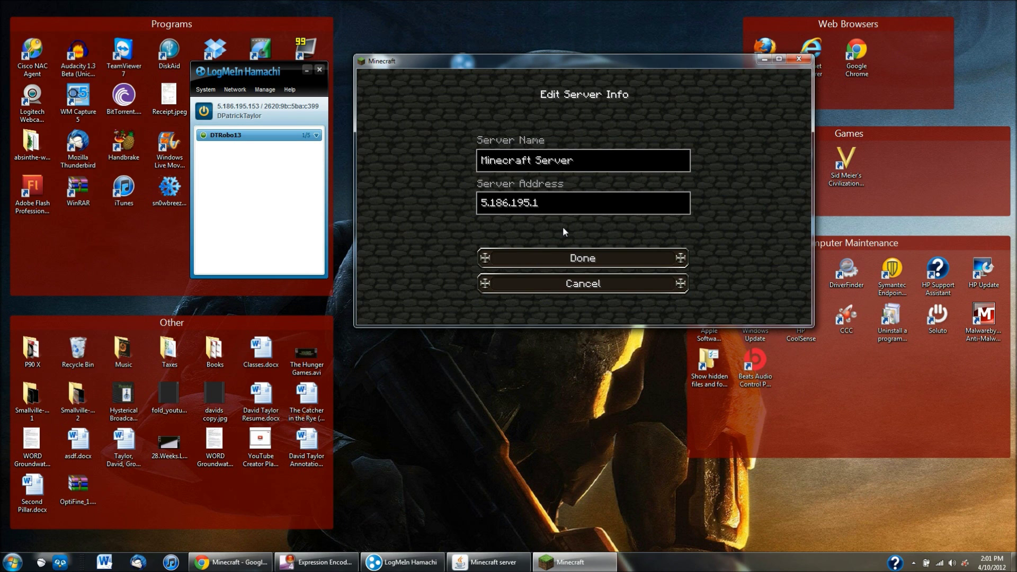
{"action": "type", "text": "153"}
{"action": "left_click", "coordinate": [561, 254]}
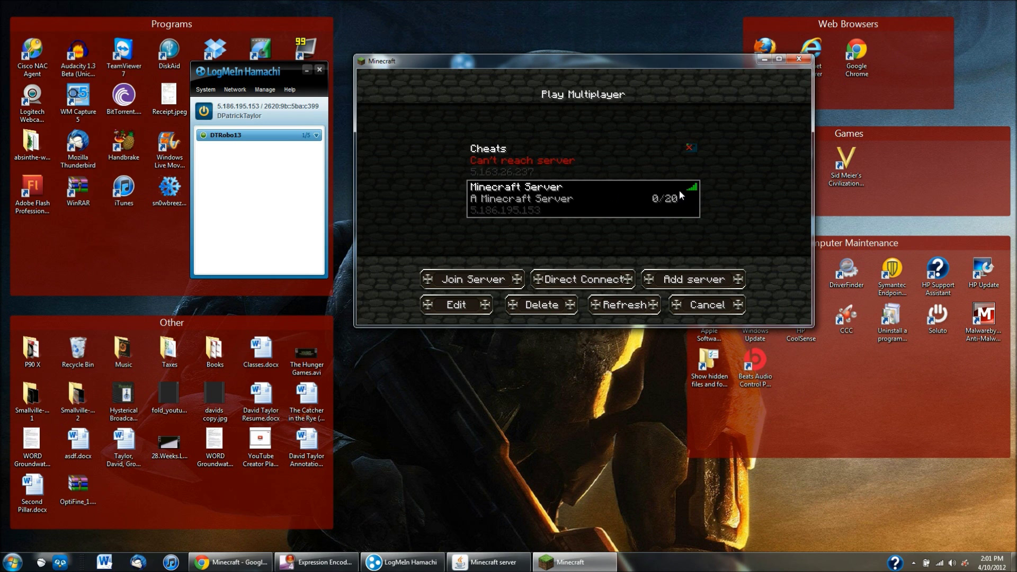
{"action": "double_click", "coordinate": [502, 195]}
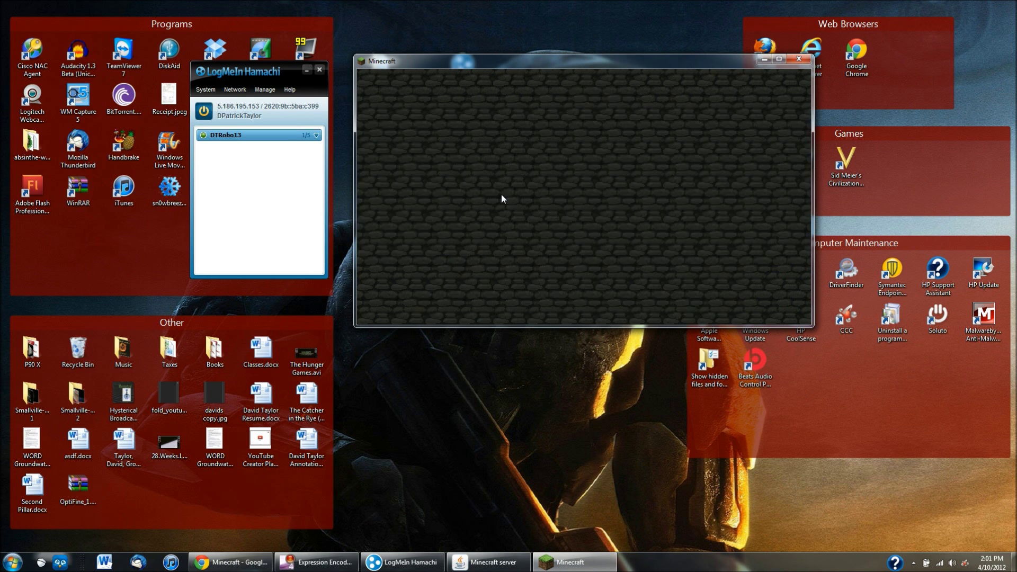
Walk around the server world, then check the server console log and minimize it.
{"action": "key", "text": "w"}
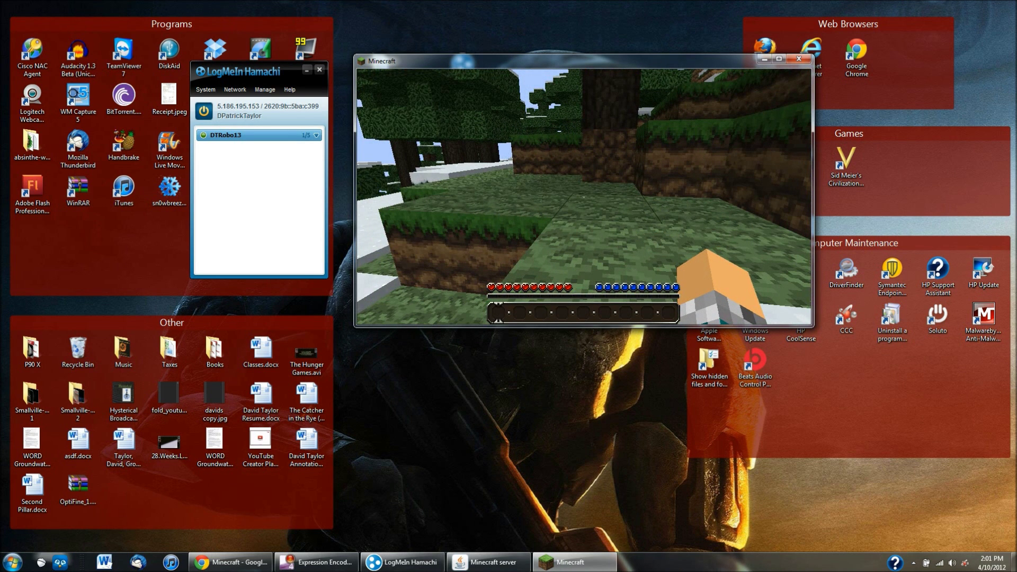
{"action": "key", "text": "XF86AudioLowerVolume"}
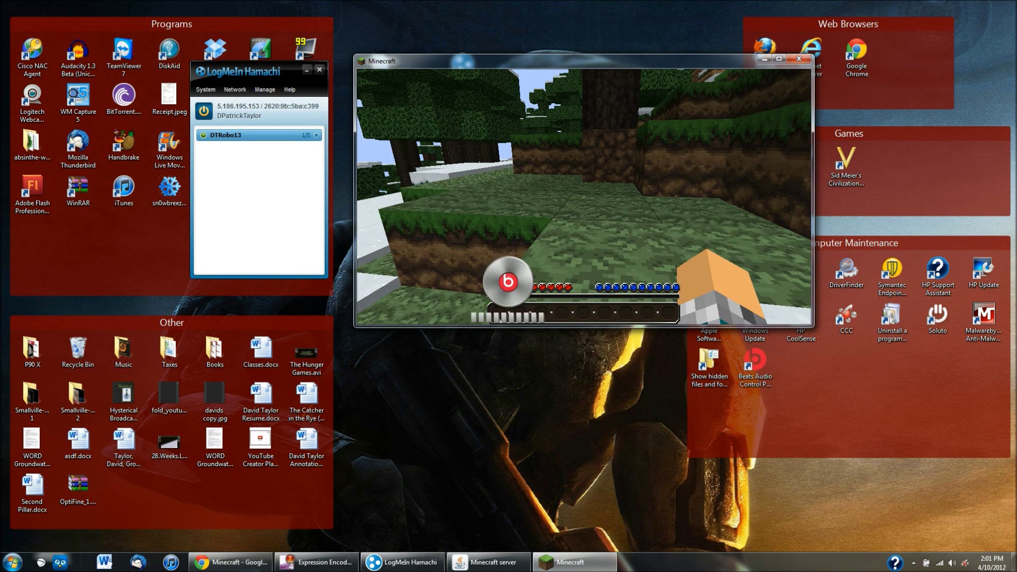
{"action": "mouse_move", "coordinate": [584, 196]}
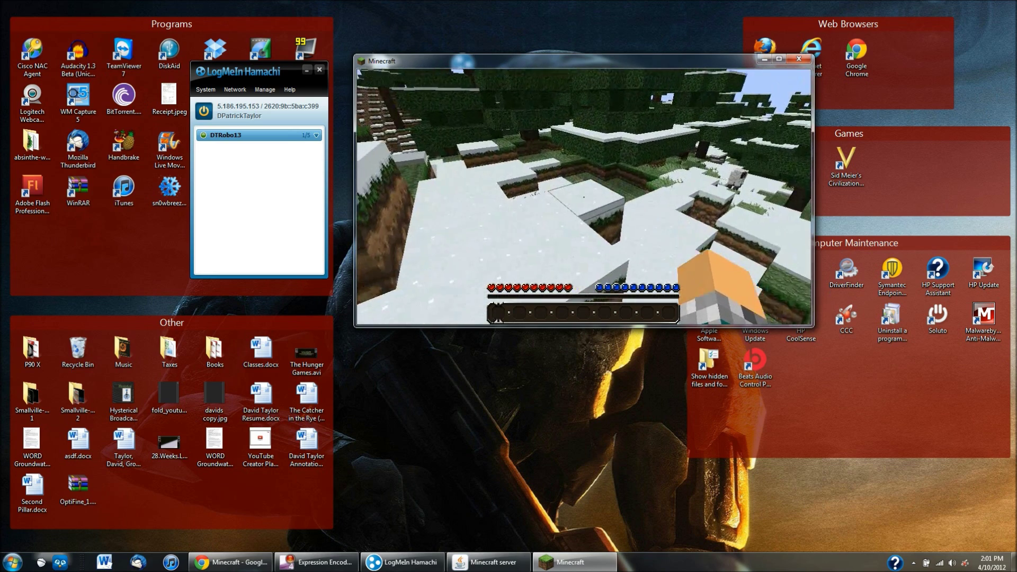
{"action": "key", "text": "alt+Tab"}
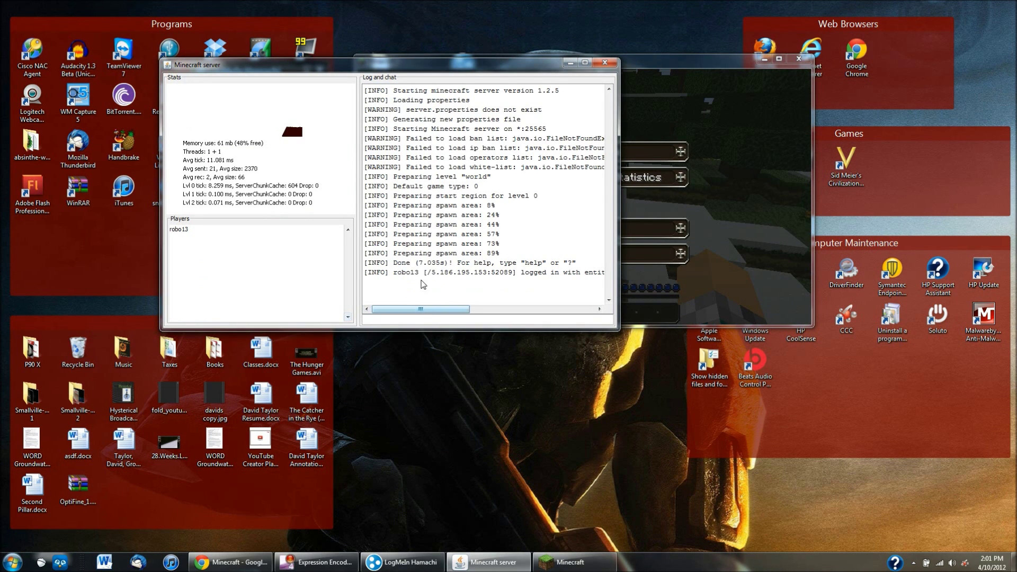
{"action": "left_click_drag", "start_coordinate": [429, 309], "coordinate": [365, 281]}
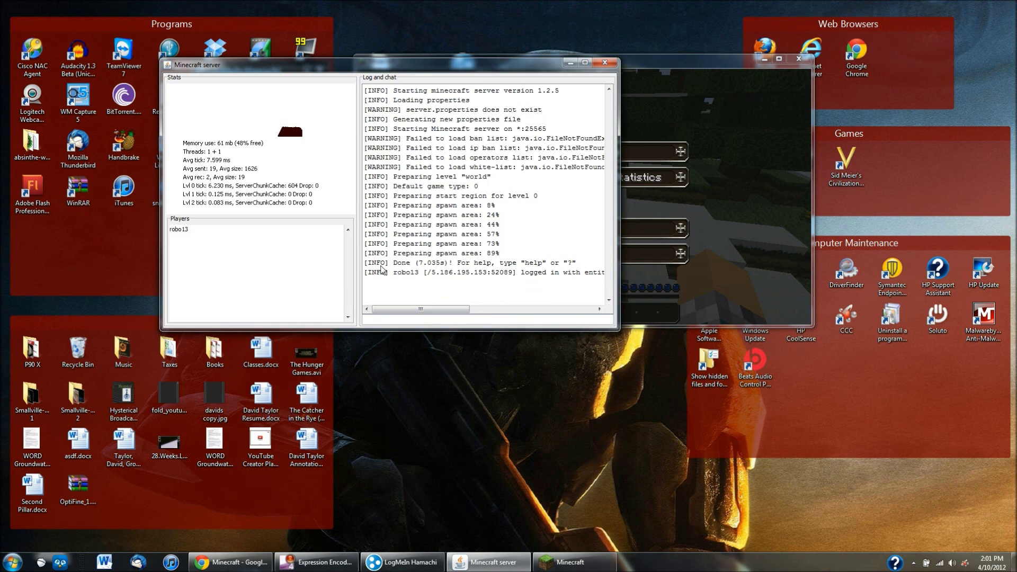
{"action": "left_click", "coordinate": [570, 63]}
Disconnect from the server and return to the Multiplayer server list.
{"action": "left_click", "coordinate": [602, 255]}
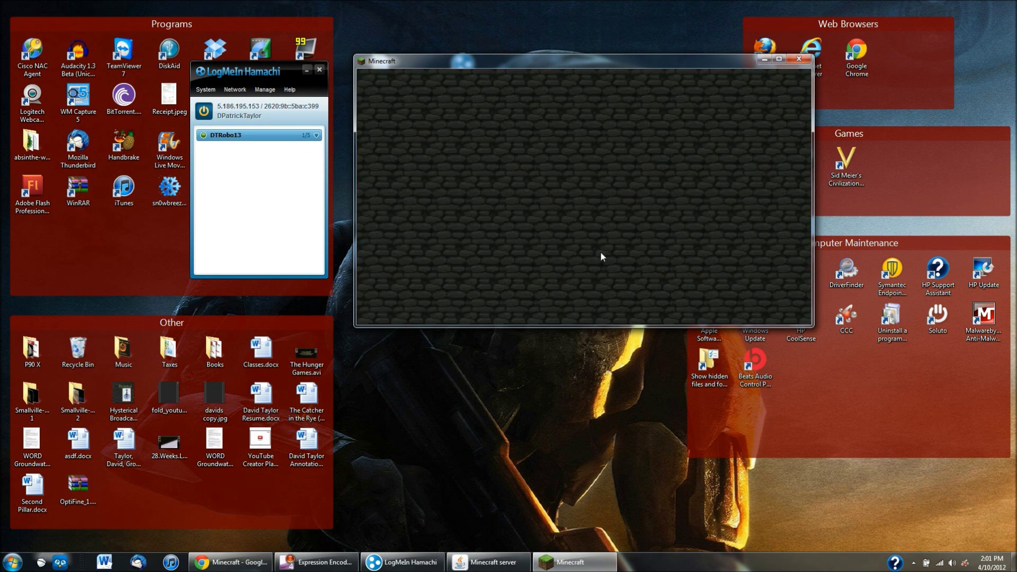
{"action": "left_click", "coordinate": [579, 222]}
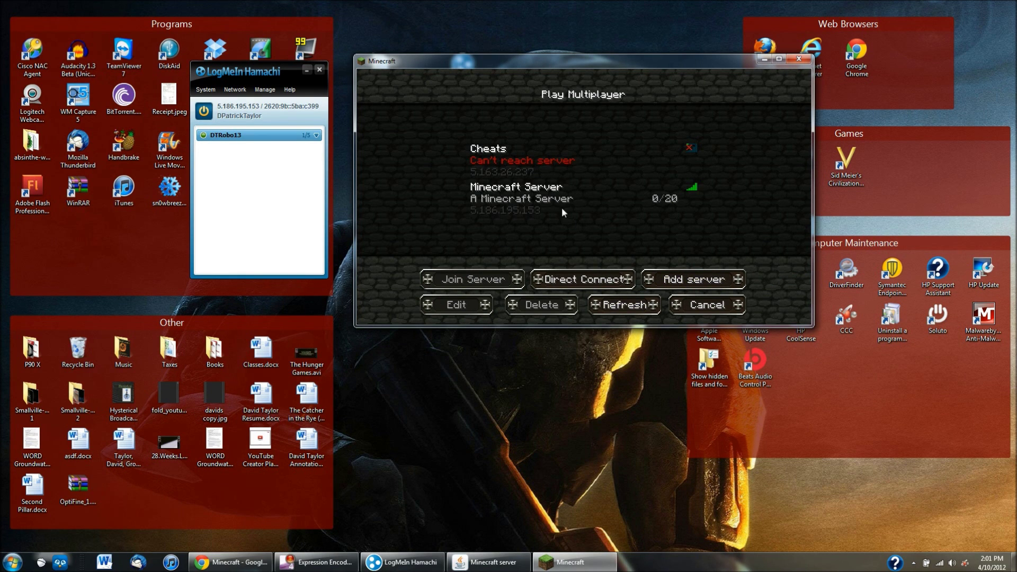
{"action": "left_click_drag", "start_coordinate": [256, 71], "coordinate": [219, 80]}
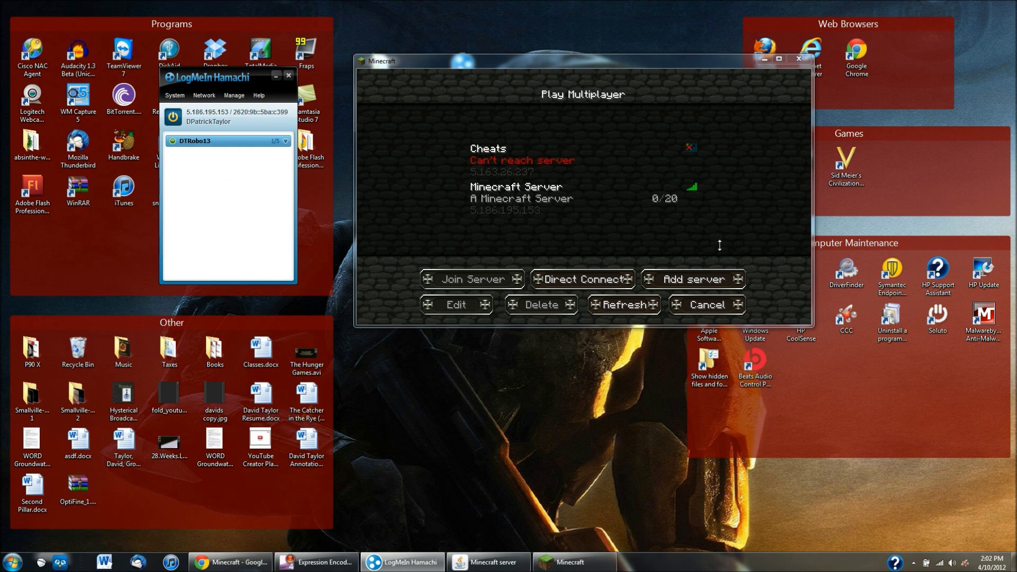
Dismiss Hamachi's Join Network dialog and rejoin the Minecraft Server from the server list.
{"action": "left_click", "coordinate": [204, 96]}
{"action": "left_click", "coordinate": [226, 122]}
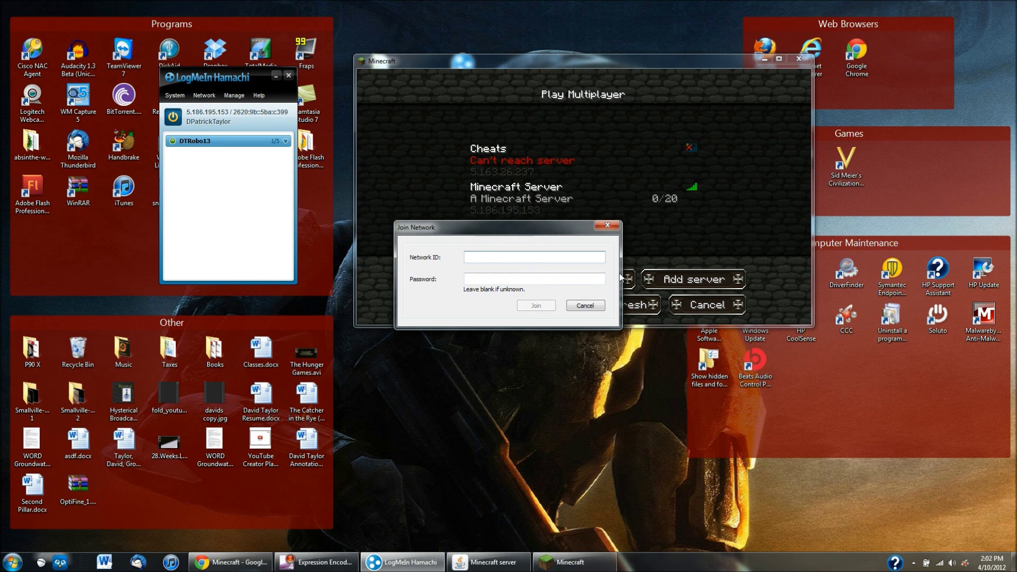
{"action": "left_click", "coordinate": [608, 226]}
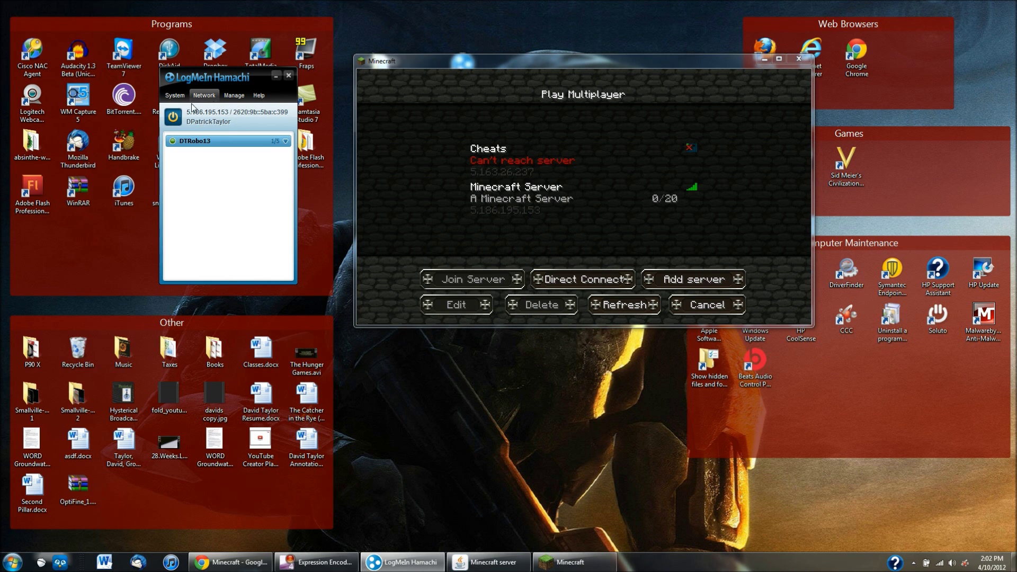
{"action": "left_click_drag", "start_coordinate": [569, 69], "coordinate": [550, 46]}
{"action": "double_click", "coordinate": [499, 180]}
Walk over the snowy ledges and through the trees to the grassy area.
{"action": "key", "text": "w"}
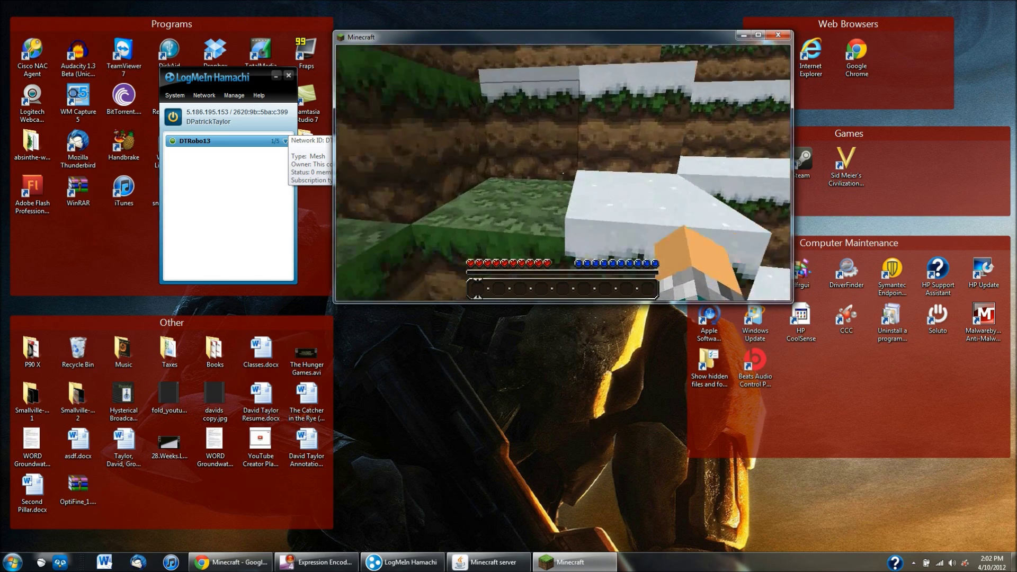
{"action": "key", "text": "w"}
{"action": "key", "text": "w"}
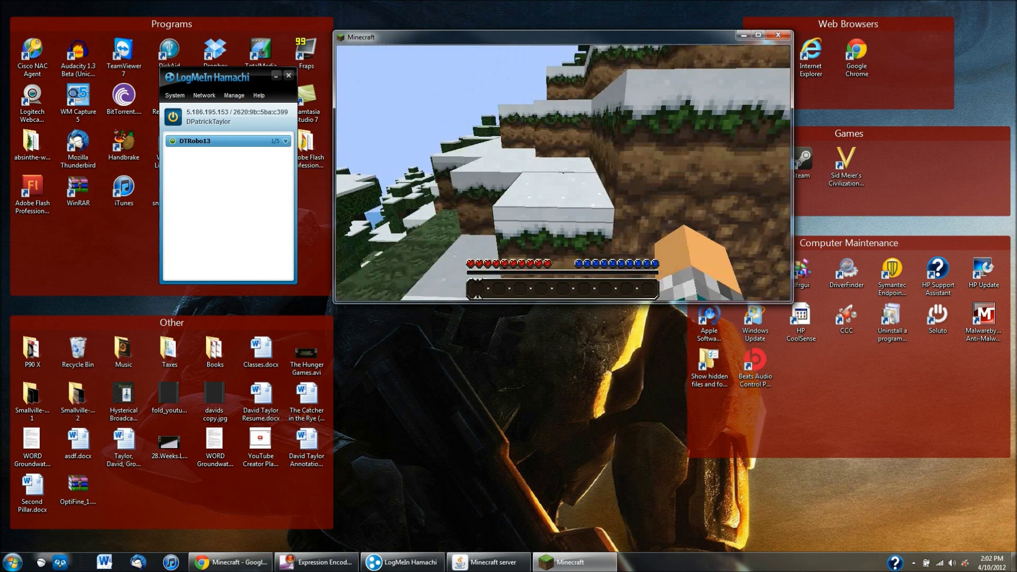
{"action": "key", "text": "w"}
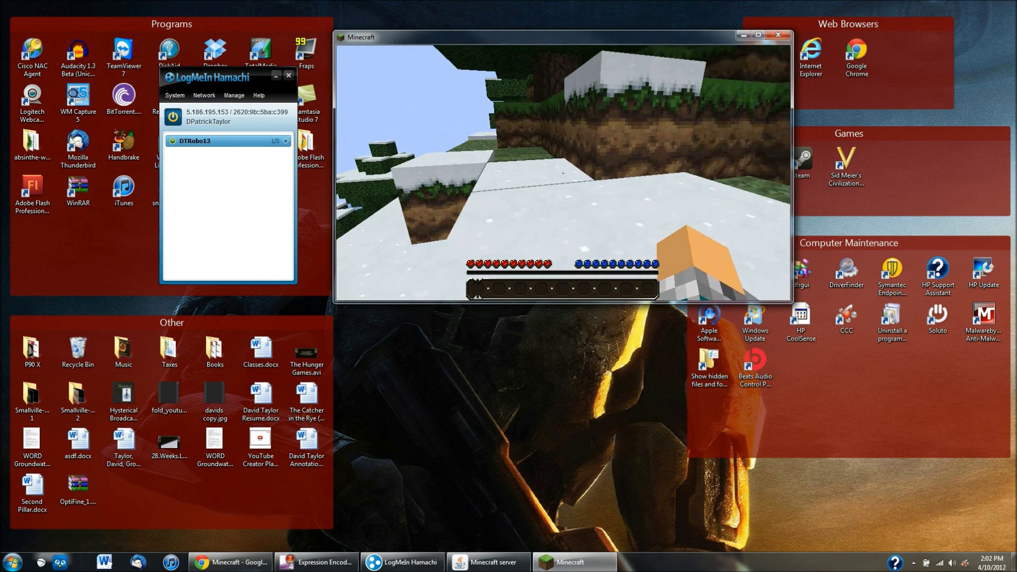
{"action": "key", "text": "w"}
{"action": "key", "text": "w"}
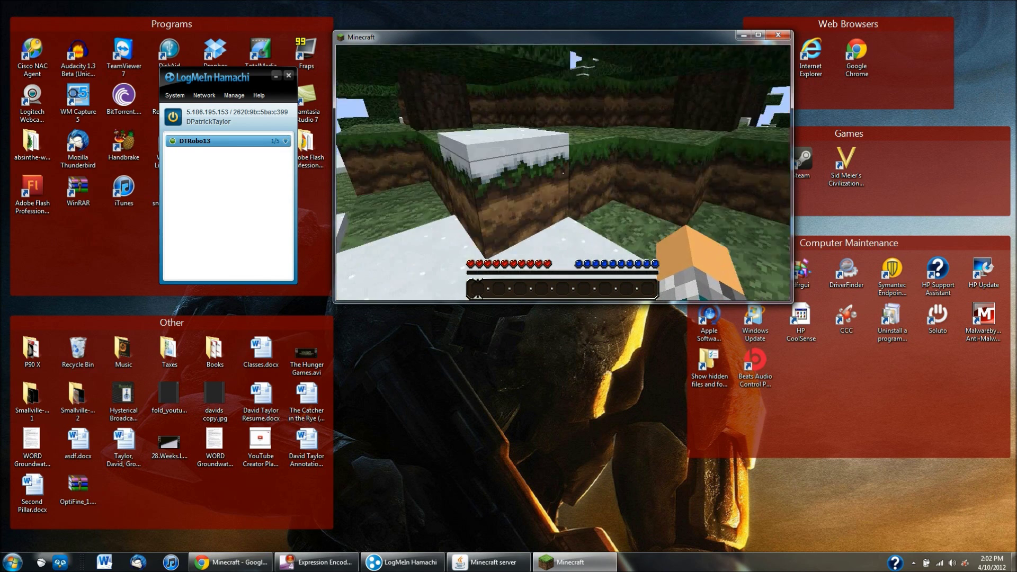
{"action": "key", "text": "w"}
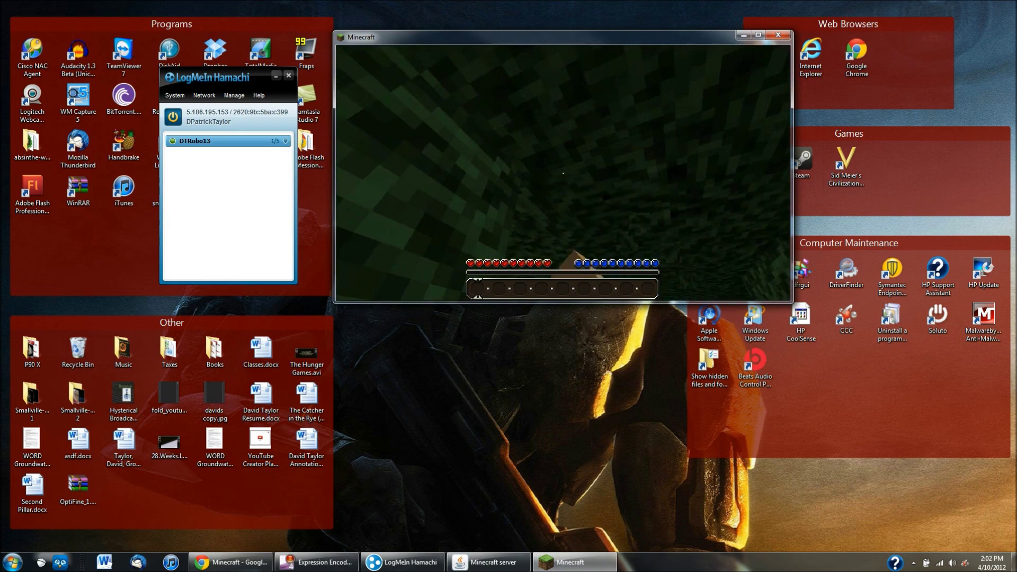
{"action": "key", "text": "w"}
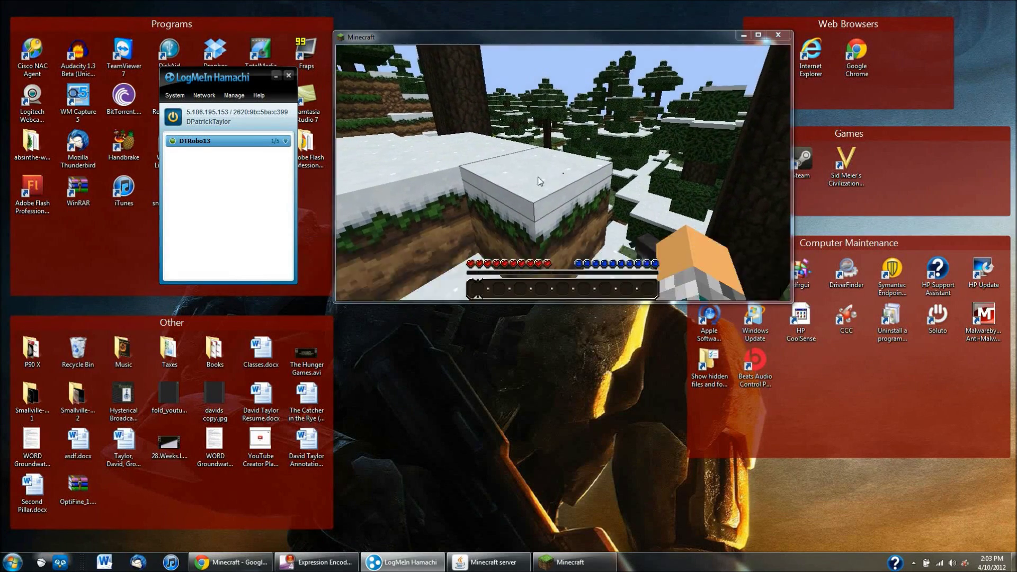
Pause Minecraft to its game menu and check Hamachi's Network menu without choosing anything.
{"action": "key", "text": "Escape"}
{"action": "left_click_drag", "start_coordinate": [217, 77], "coordinate": [243, 75]}
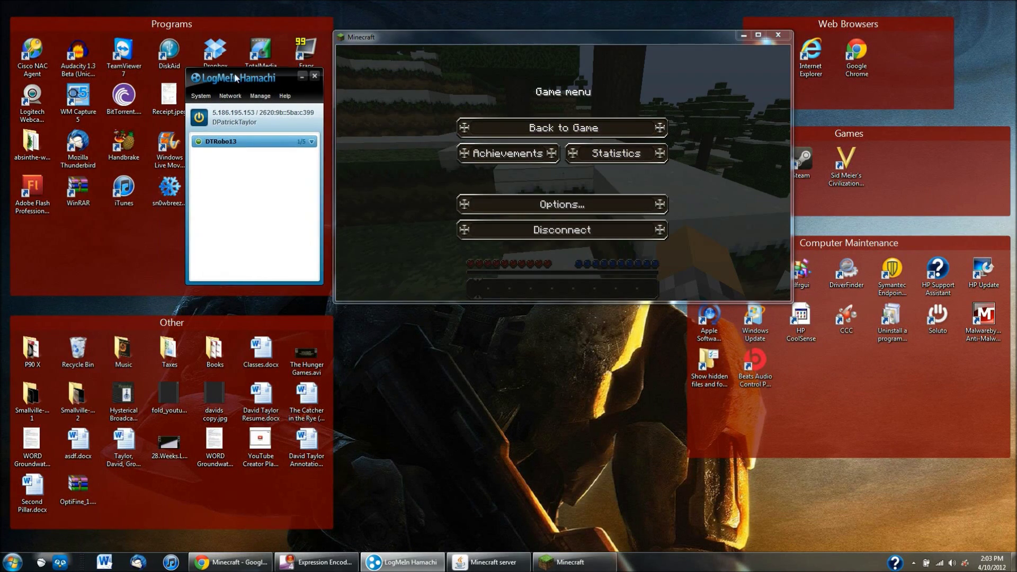
{"action": "left_click", "coordinate": [231, 94]}
{"action": "left_click", "coordinate": [250, 118]}
{"action": "left_click", "coordinate": [234, 94]}
{"action": "left_click", "coordinate": [246, 212]}
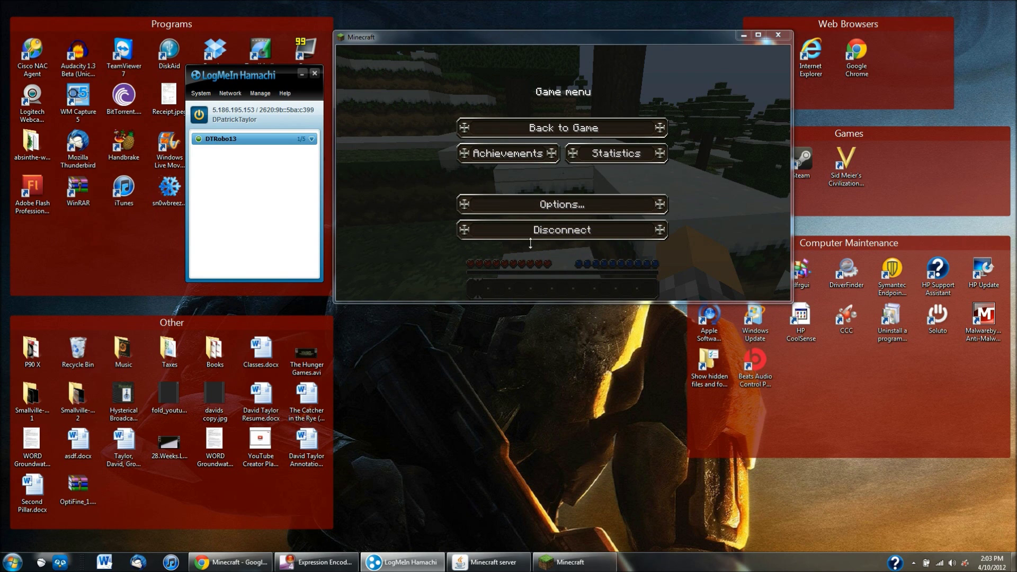
Move Hamachi over the game and toggle its power off and back on to reconnect.
{"action": "left_click_drag", "start_coordinate": [242, 76], "coordinate": [561, 72]}
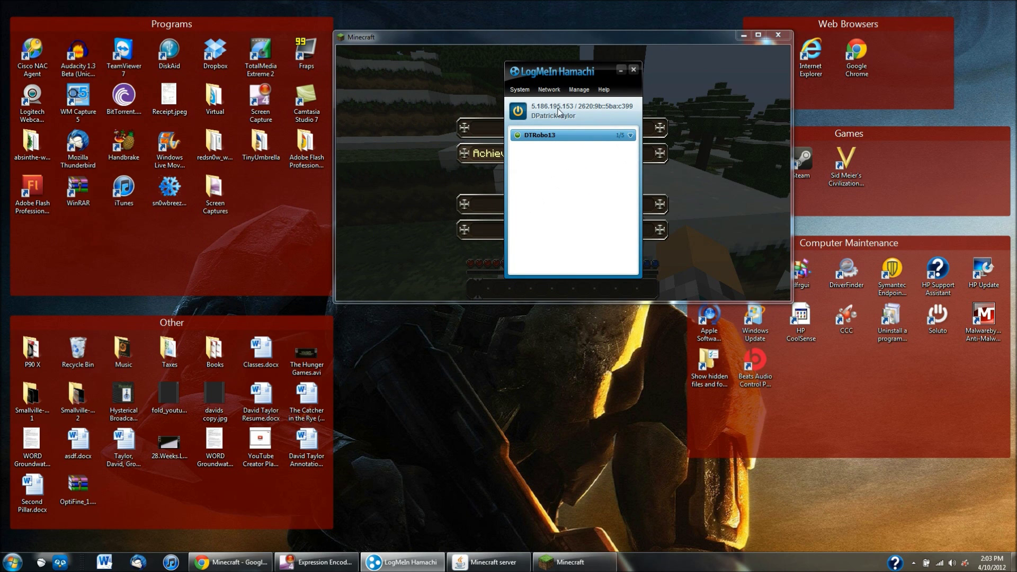
{"action": "left_click", "coordinate": [517, 111]}
{"action": "left_click", "coordinate": [518, 110]}
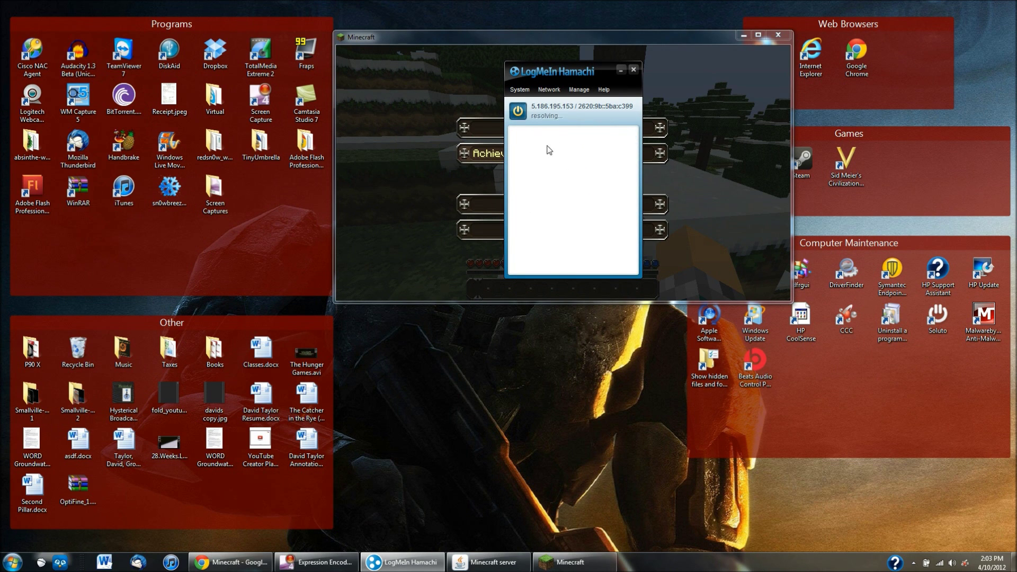
{"action": "left_click", "coordinate": [549, 91]}
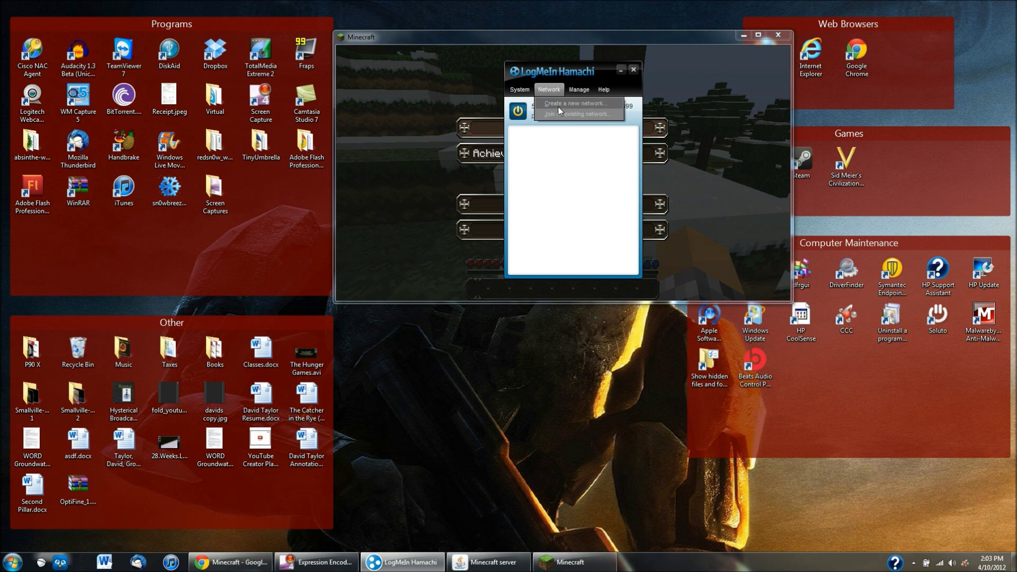
{"action": "left_click", "coordinate": [586, 228]}
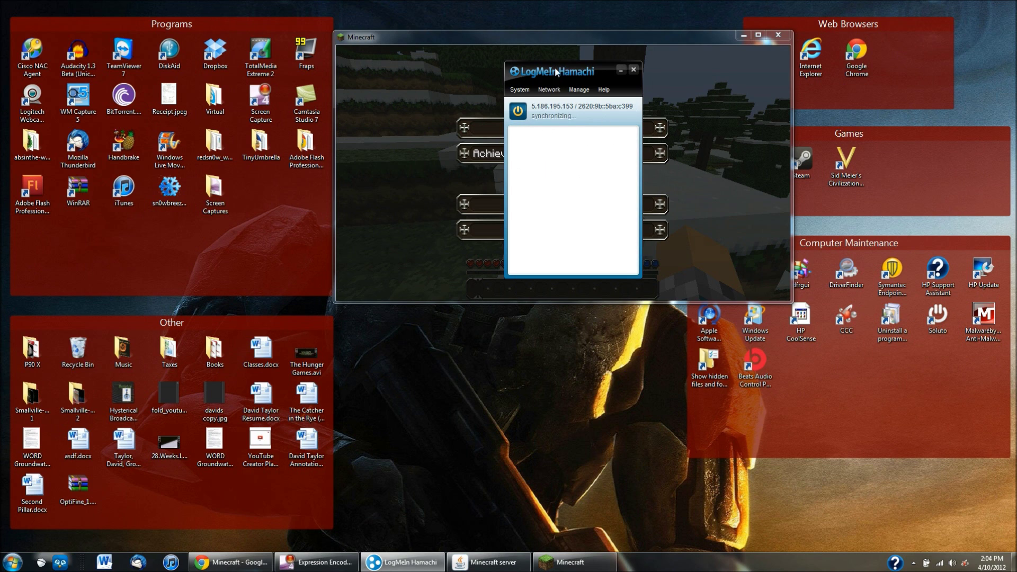
Create a password-protected Hamachi network with the ID 'asdfasdfasdfasdfasdfasdfasdfas'.
{"action": "left_click_drag", "start_coordinate": [555, 72], "coordinate": [510, 56]}
{"action": "left_click", "coordinate": [503, 73]}
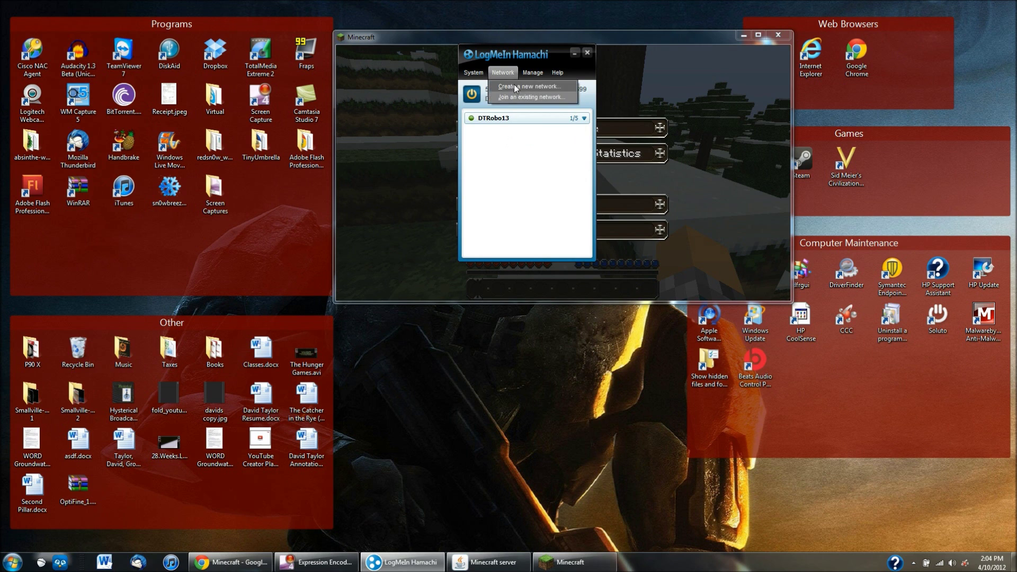
{"action": "left_click", "coordinate": [514, 87]}
{"action": "type", "text": "asdfasdfasdf"}
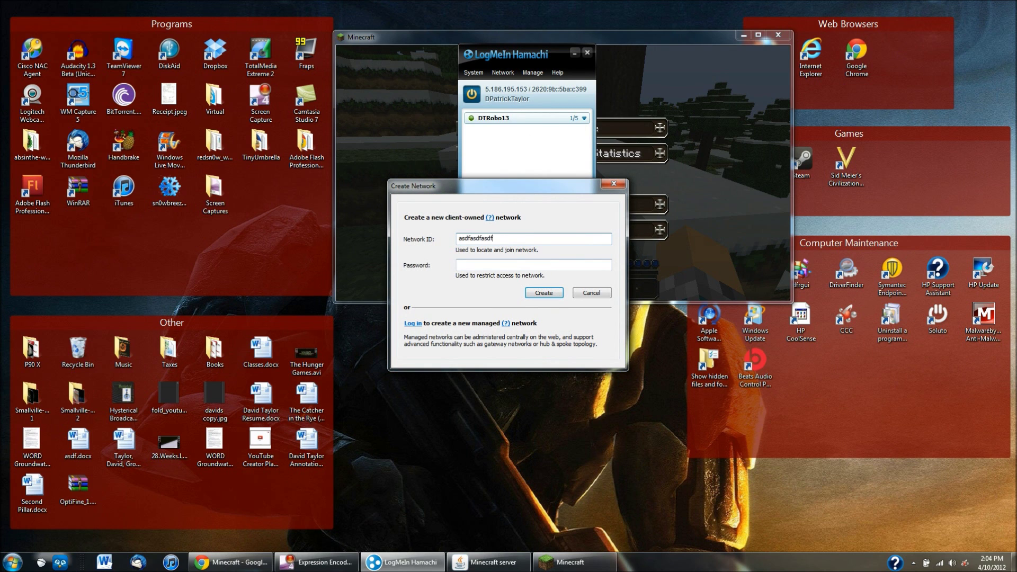
{"action": "left_click", "coordinate": [476, 262]}
{"action": "type", "text": "asdfasdfasdf"}
{"action": "left_click", "coordinate": [549, 299]}
{"action": "type", "text": "asdfasdfasdfasdfasdfasdfasdfas"}
{"action": "left_click", "coordinate": [543, 294]}
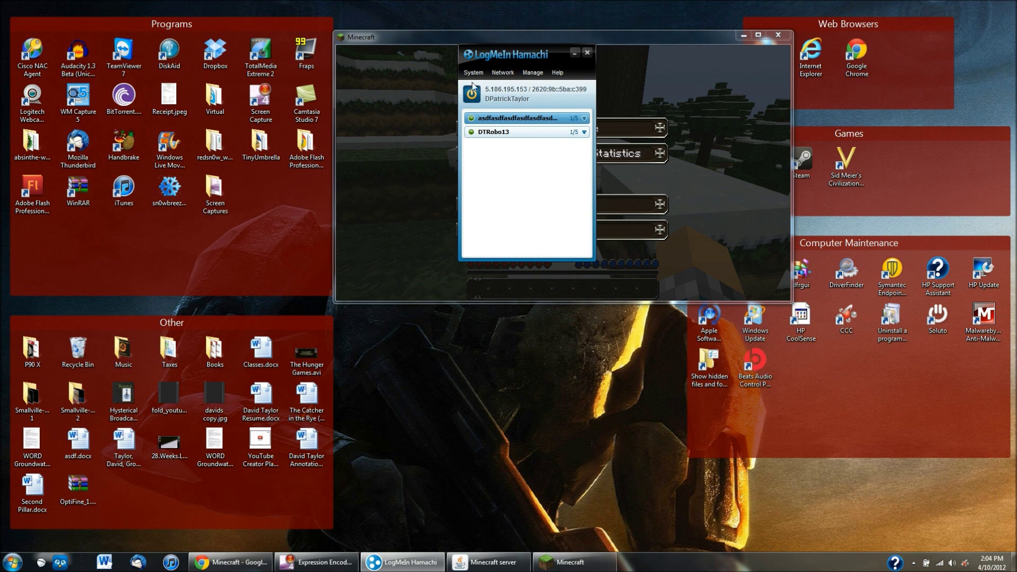
Cancel the Join Network dialog and minimize Hamachi to reveal Minecraft's Game menu.
{"action": "left_click", "coordinate": [505, 73]}
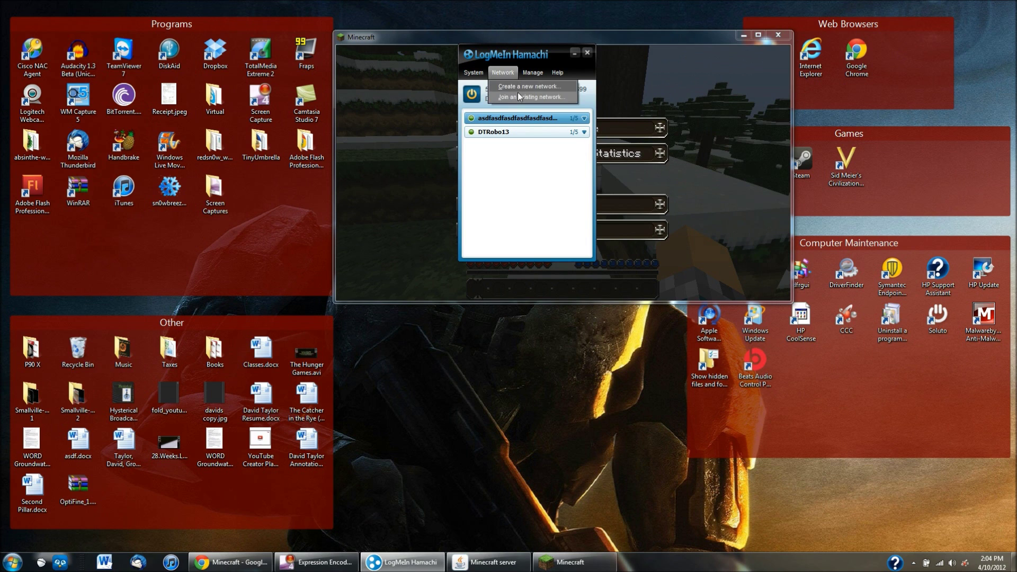
{"action": "left_click", "coordinate": [517, 97]}
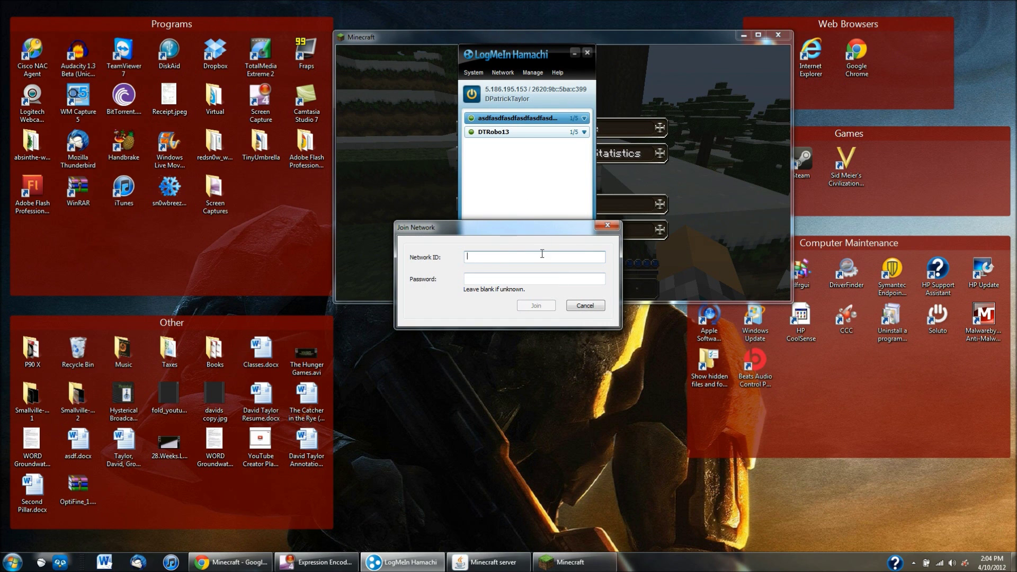
{"action": "left_click", "coordinate": [594, 307]}
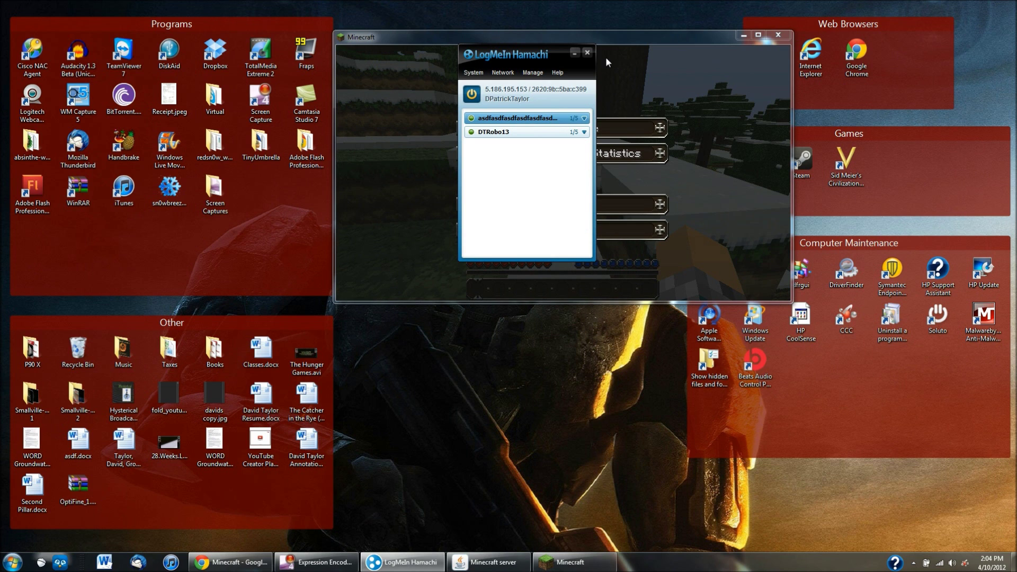
{"action": "left_click", "coordinate": [577, 53]}
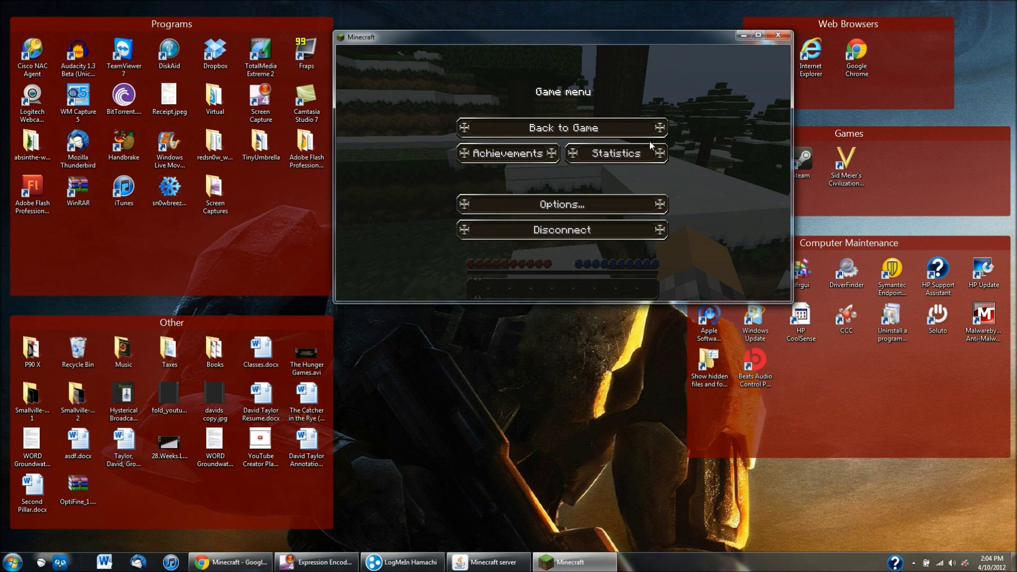